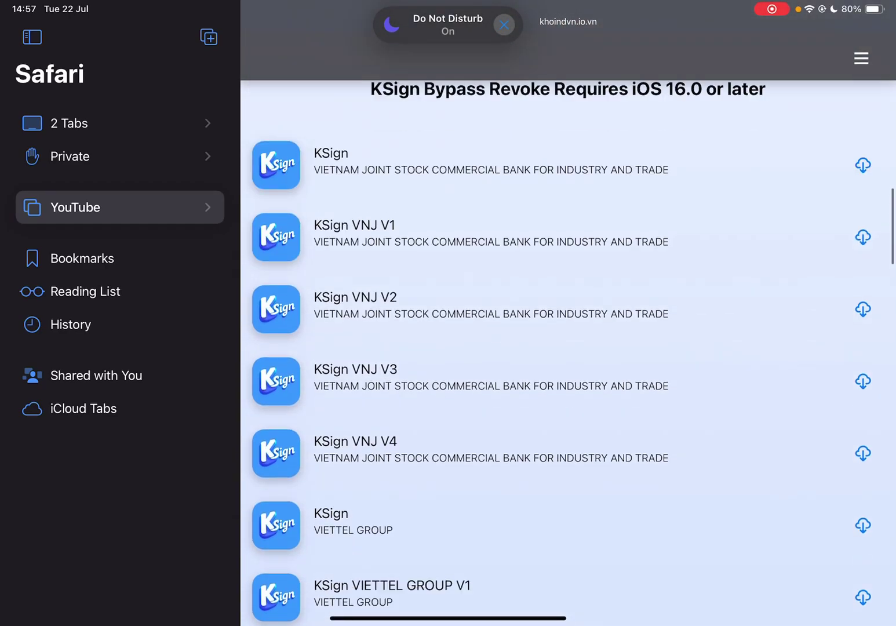
scroll(567, 350, down, 10)
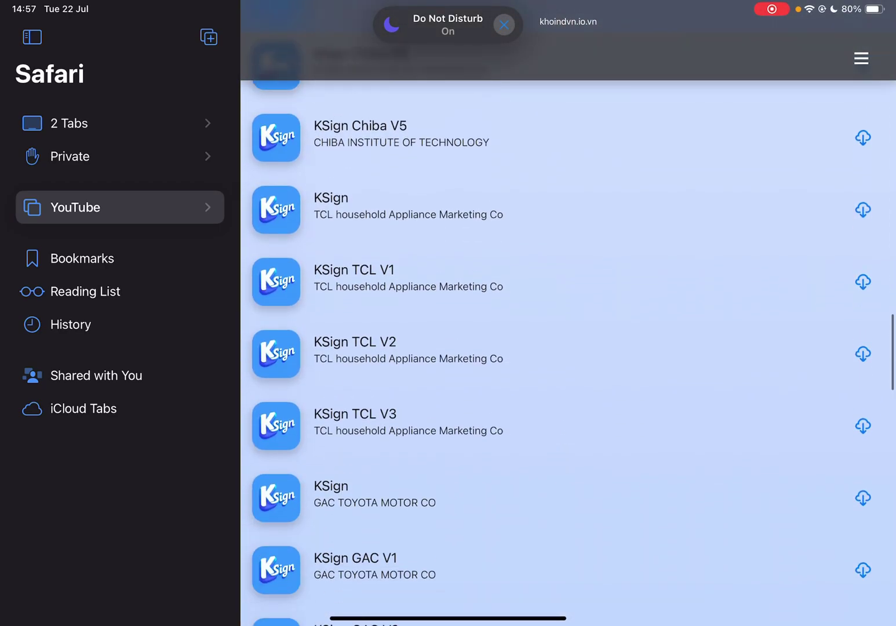
scroll(567, 350, down, 10)
scroll(567, 351, down, 5)
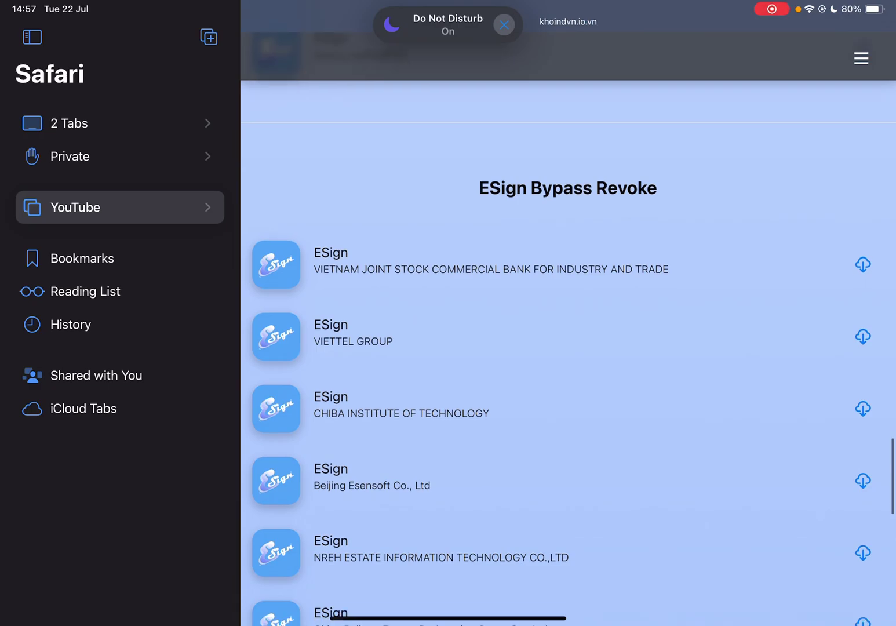
scroll(567, 350, up, 2)
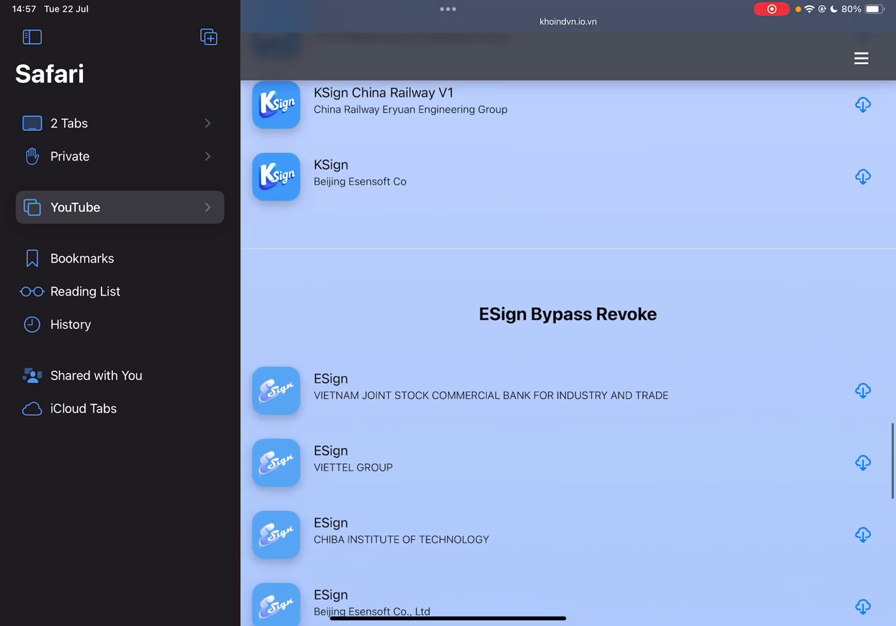
scroll(567, 350, down, 5)
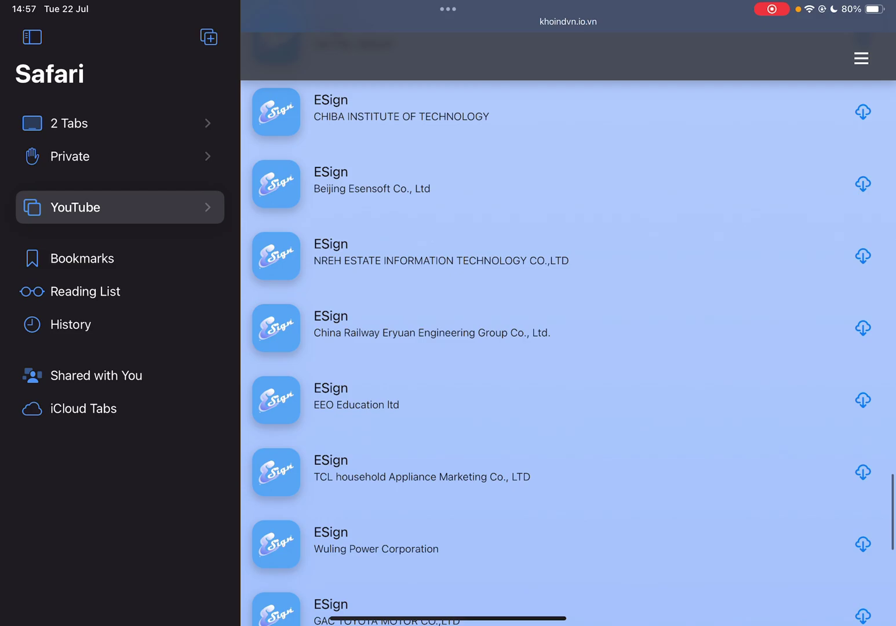
- Leave Safari, move to the third Home Screen page, and reopen Safari
key(super+h)
scroll(448, 266, left, 3)
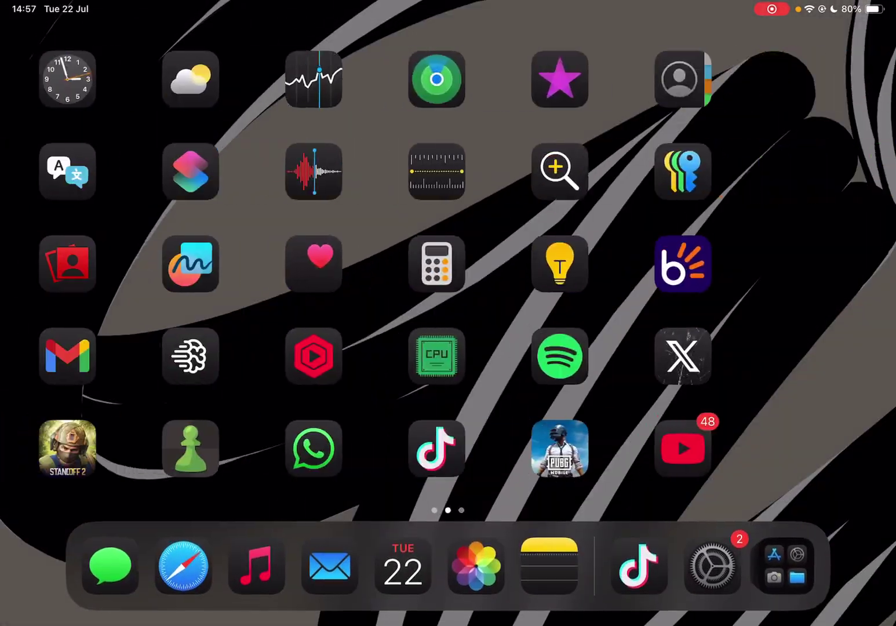
scroll(448, 266, left, 3)
scroll(448, 265, right, 3)
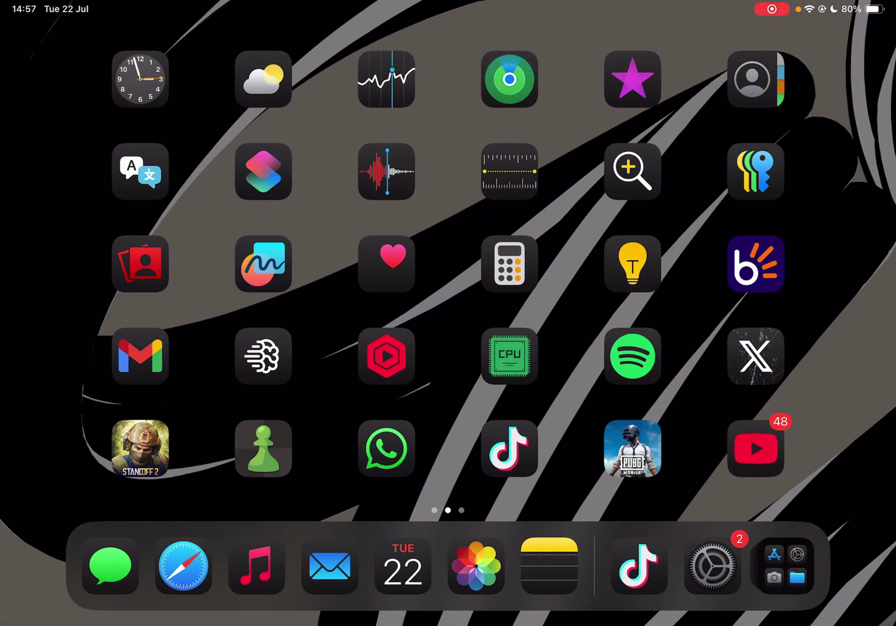
scroll(447, 265, right, 3)
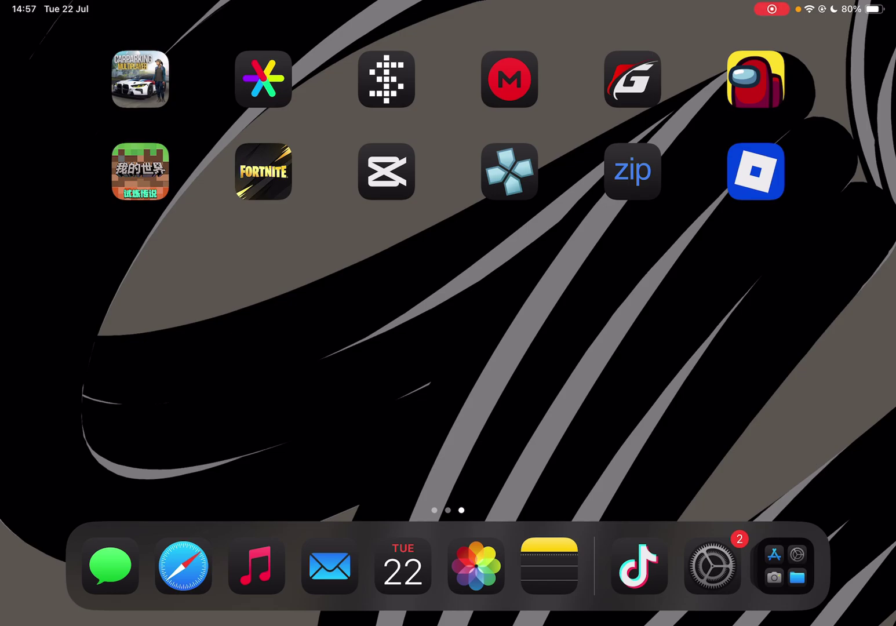
scroll(448, 266, left, 3)
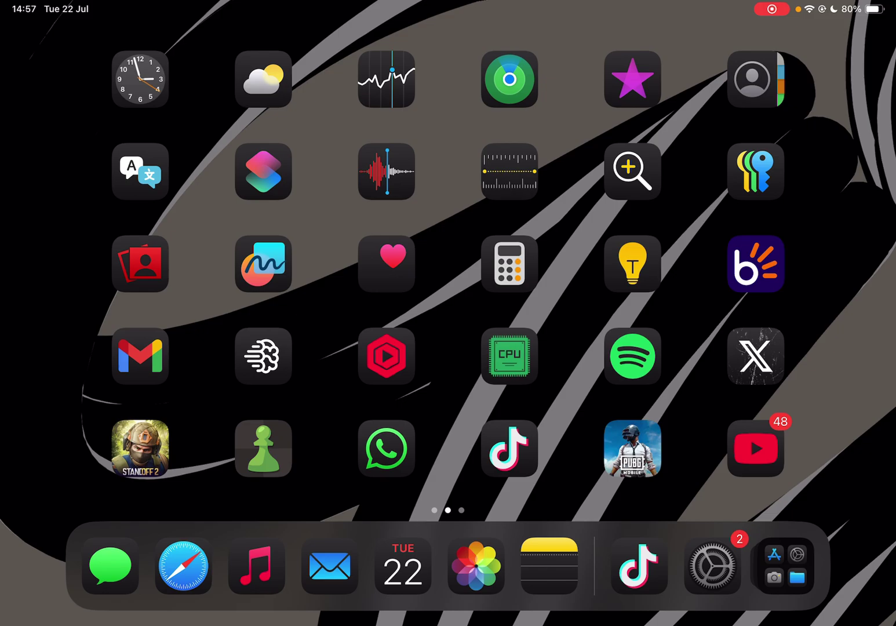
drag(630, 281, 211, 280)
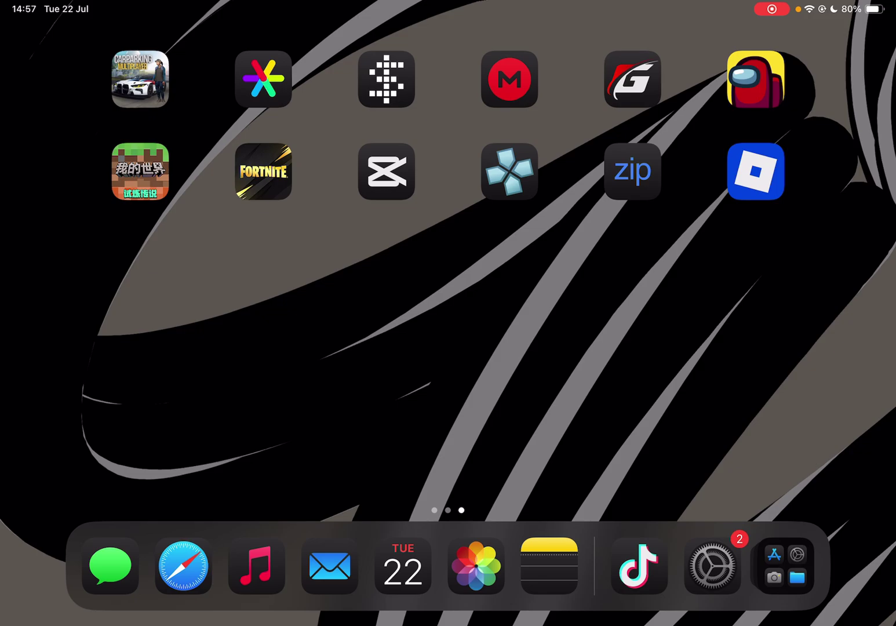
click(183, 565)
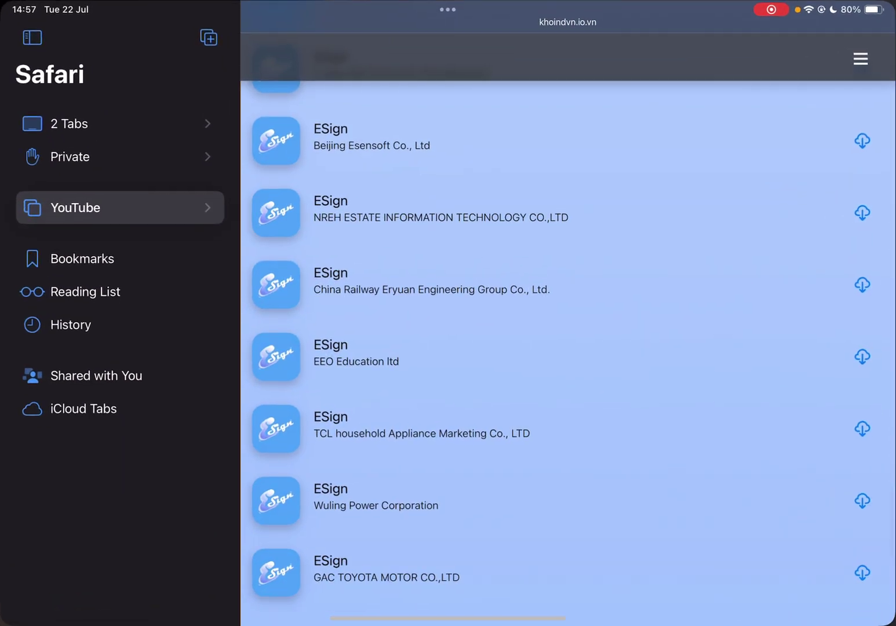
scroll(567, 350, up, 10)
scroll(568, 350, down, 5)
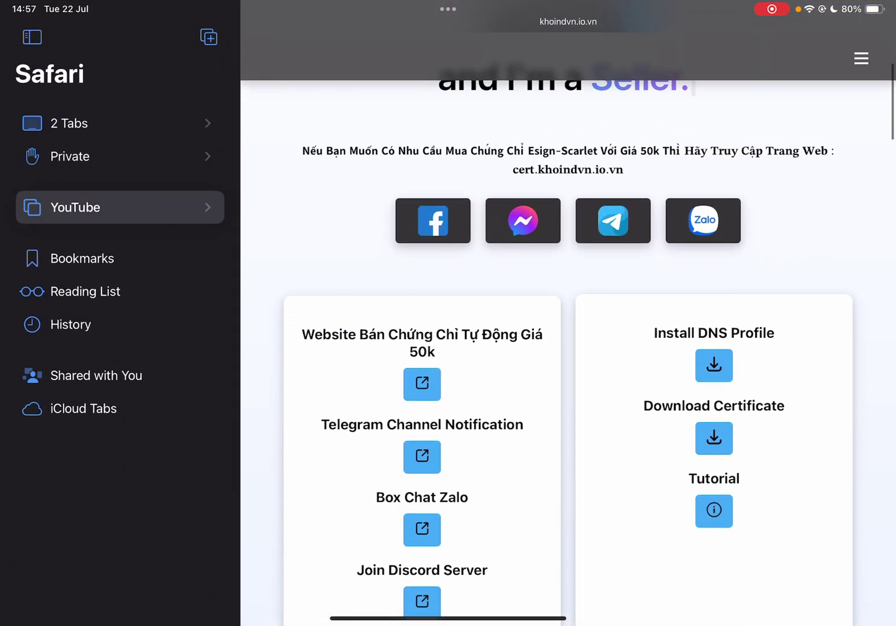
ctrl+scroll(685, 316, up, 3)
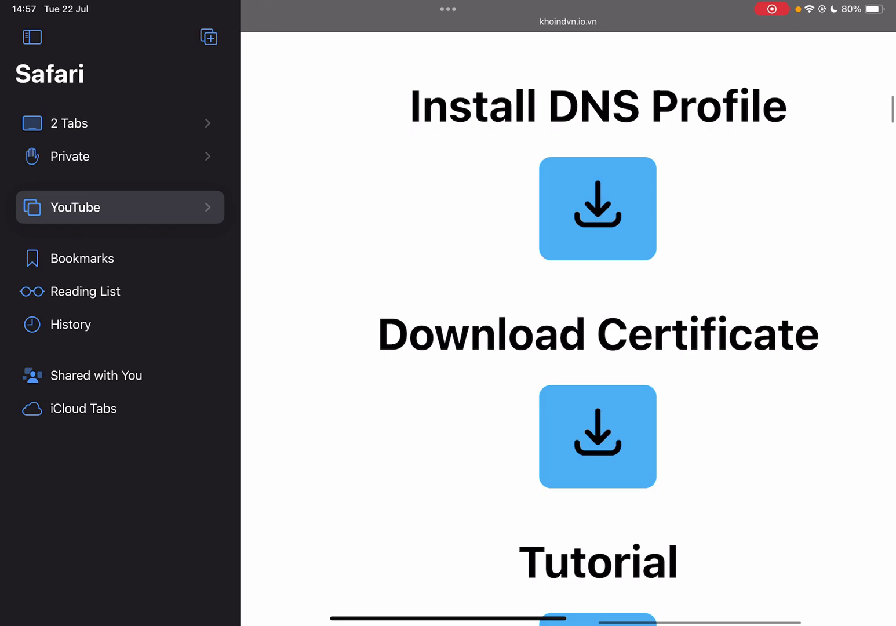
- Download and allow the khoindvn DNS configuration profile, then return to the Home Screen
click(598, 200)
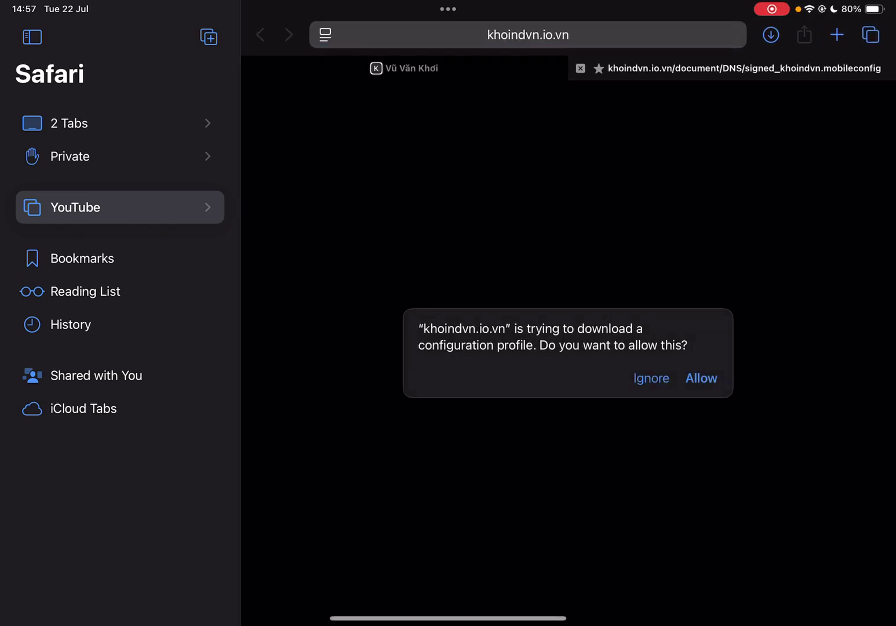
click(700, 378)
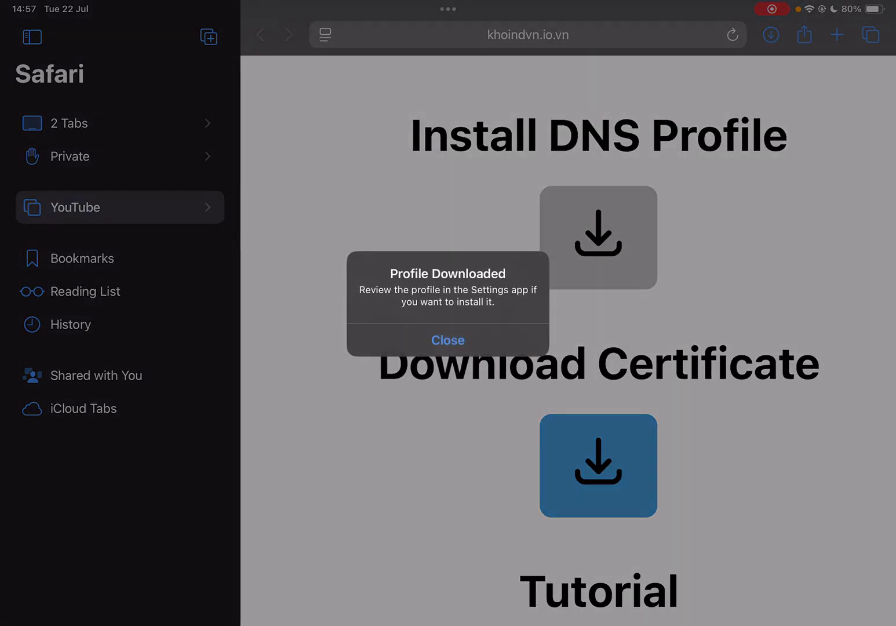
click(448, 340)
drag(448, 619, 448, 350)
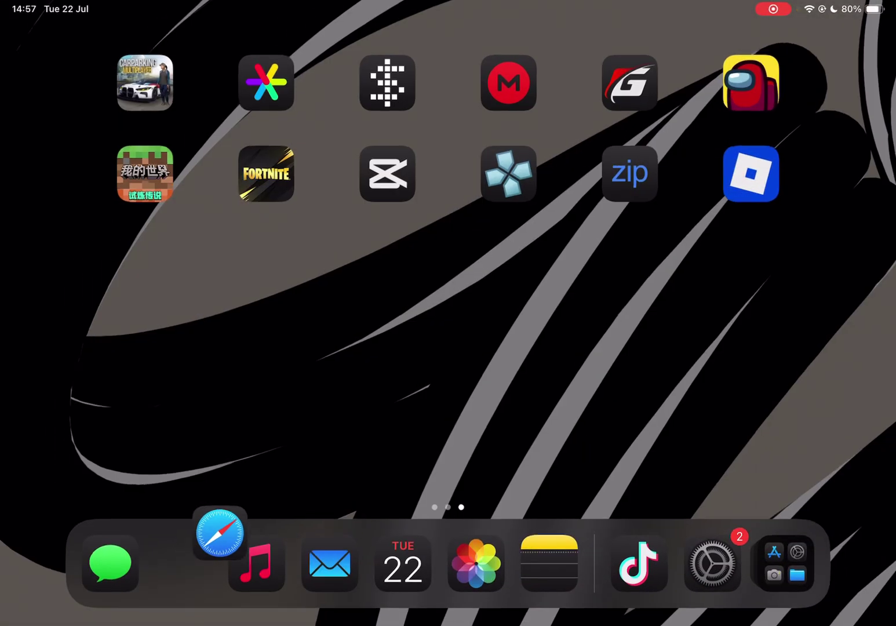
- Install the downloaded khoindvn DNS profile from Settings, accepting the warning, then go home
click(711, 565)
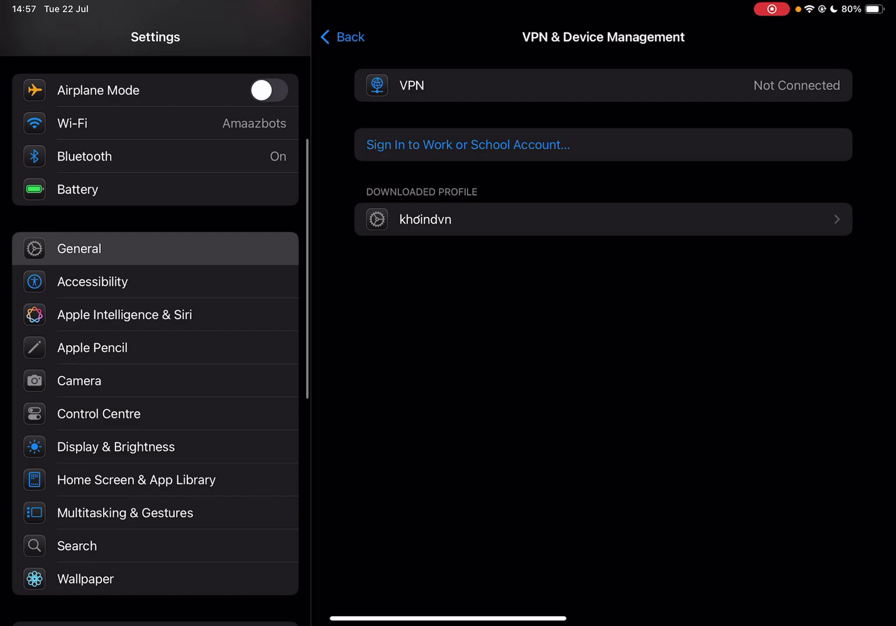
click(602, 219)
click(632, 95)
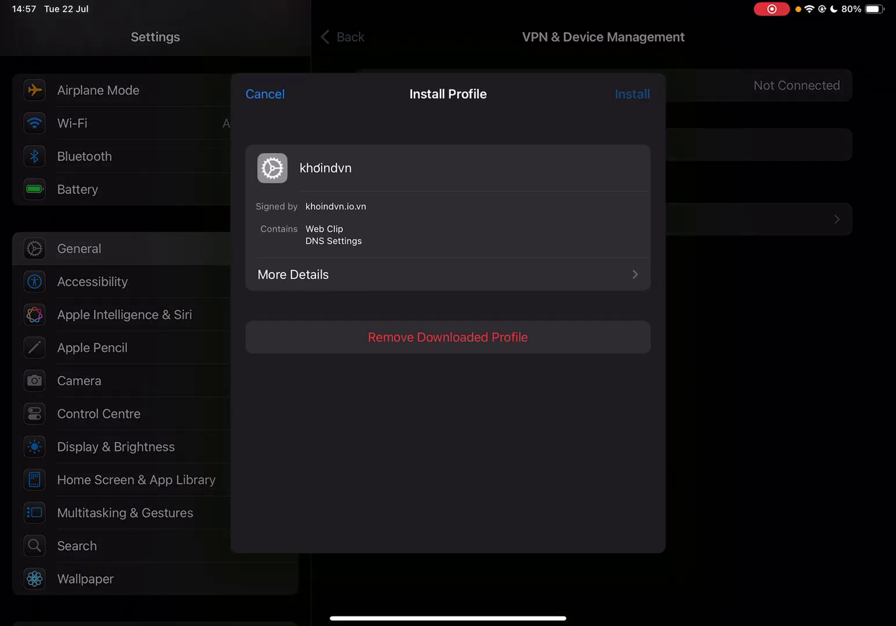
click(631, 94)
click(497, 334)
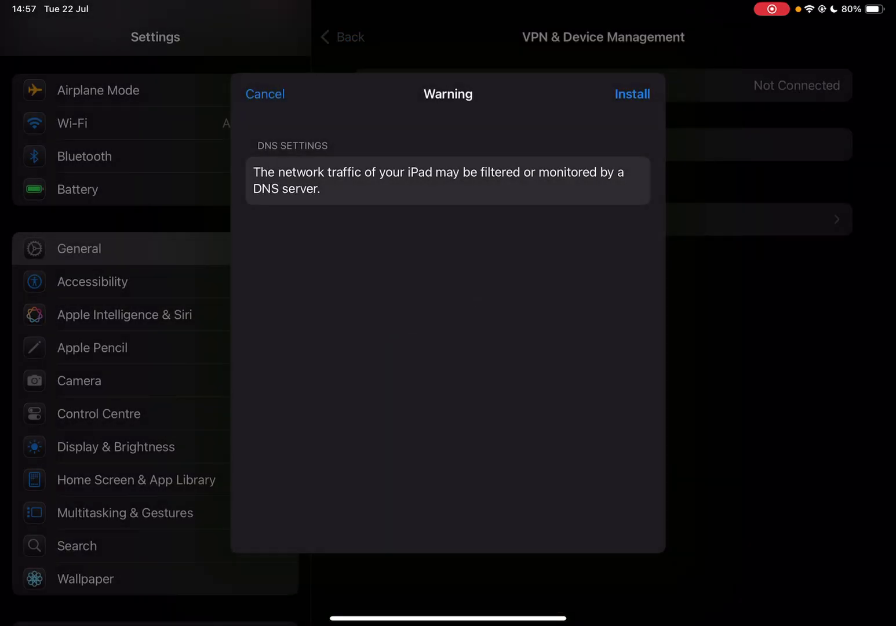
click(633, 94)
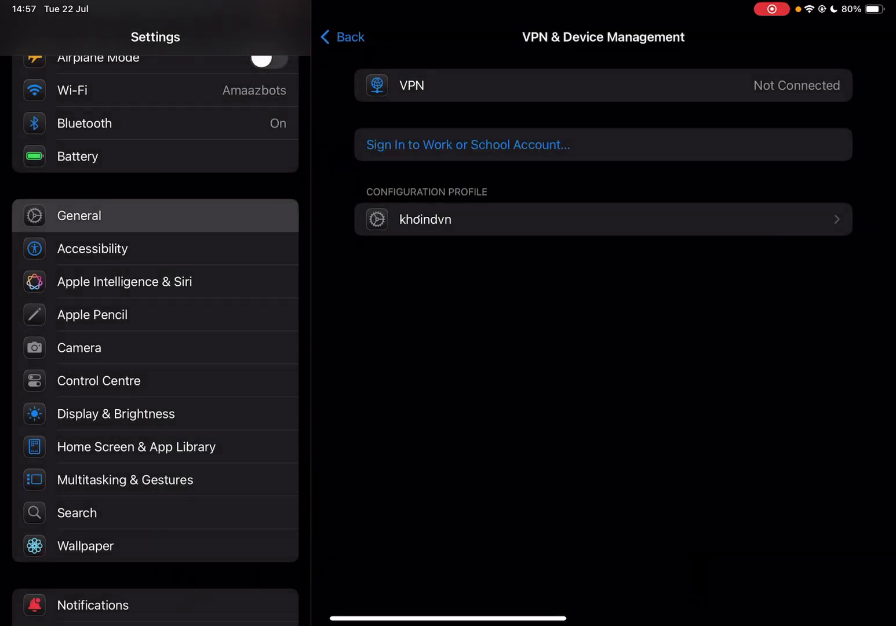
drag(448, 618, 447, 350)
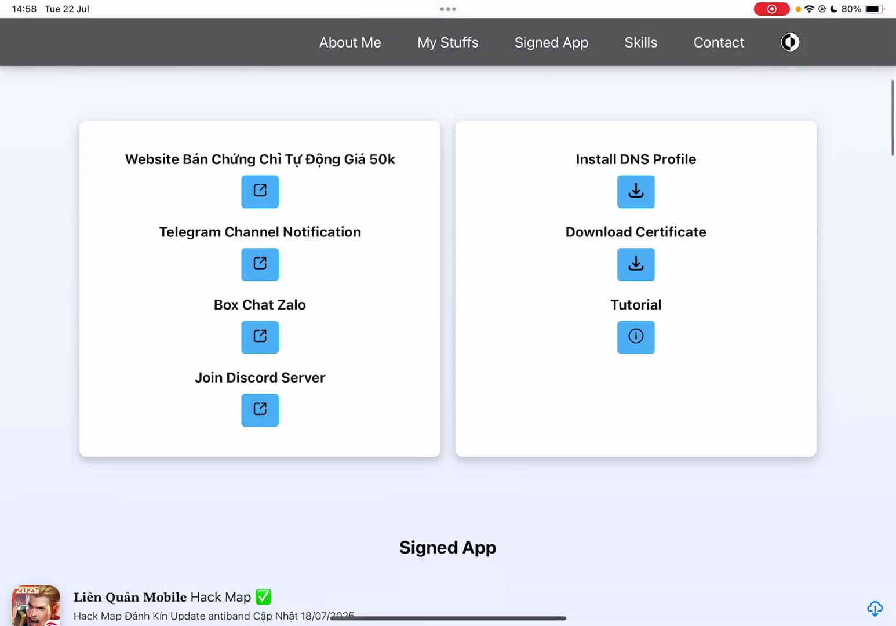
scroll(448, 315, down, 5)
scroll(448, 314, down, 15)
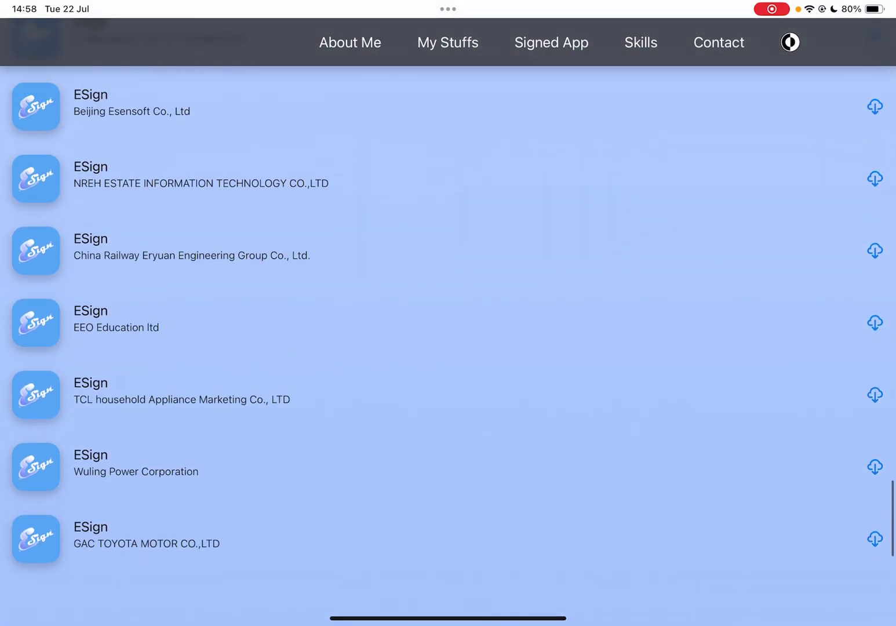
scroll(448, 315, up, 5)
scroll(448, 315, down, 3)
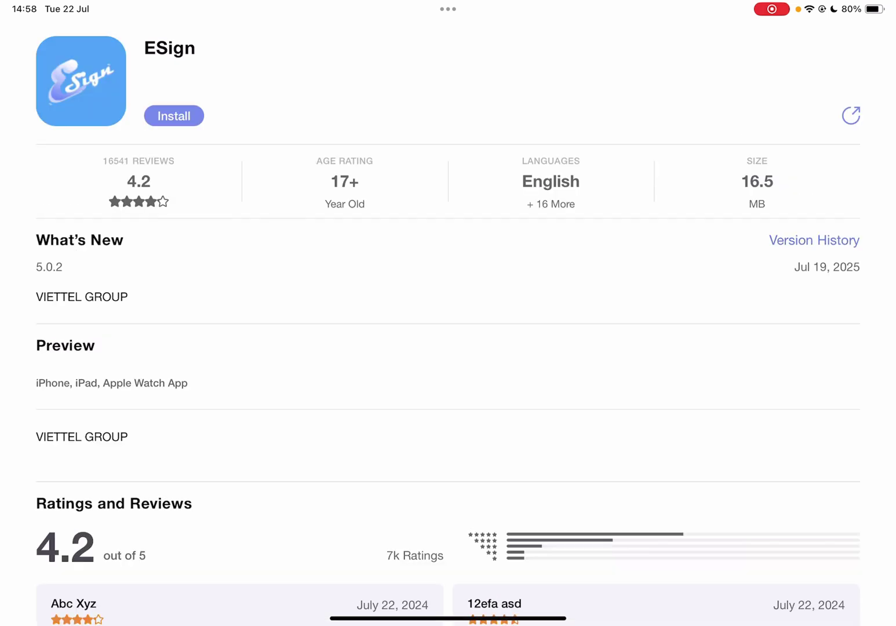
- Install the ESign app from its install page and return to the Home Screen
click(173, 115)
click(498, 334)
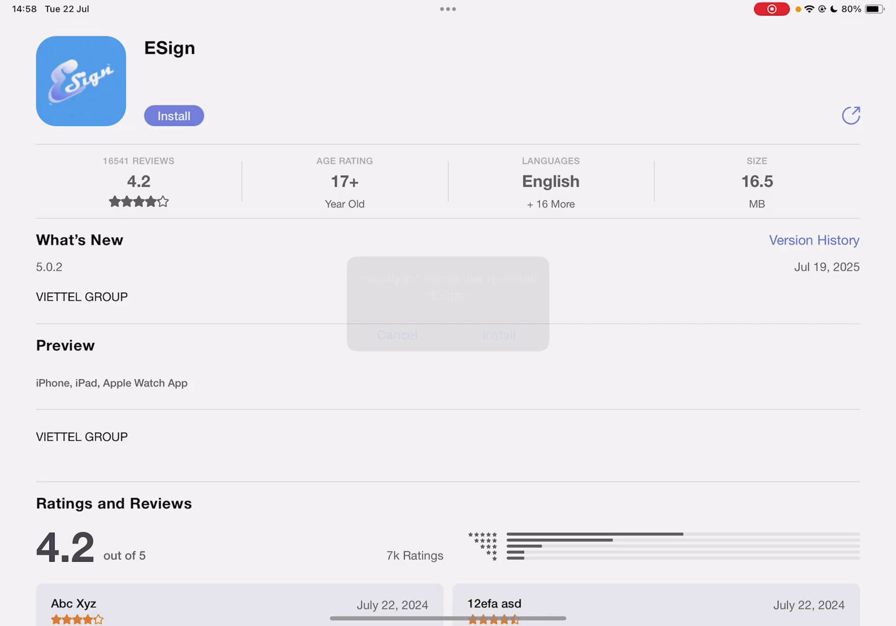
scroll(448, 315, down, 2)
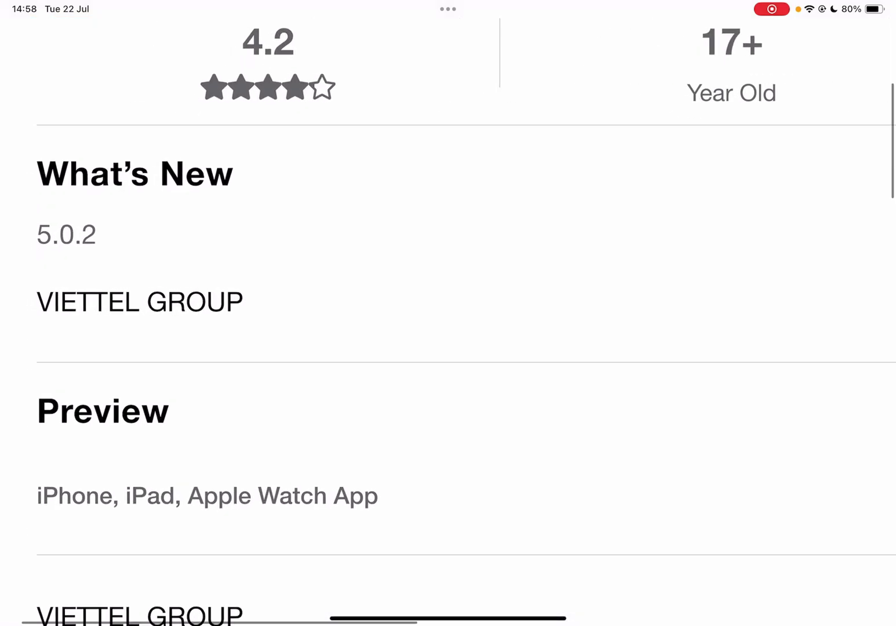
scroll(449, 315, up, 3)
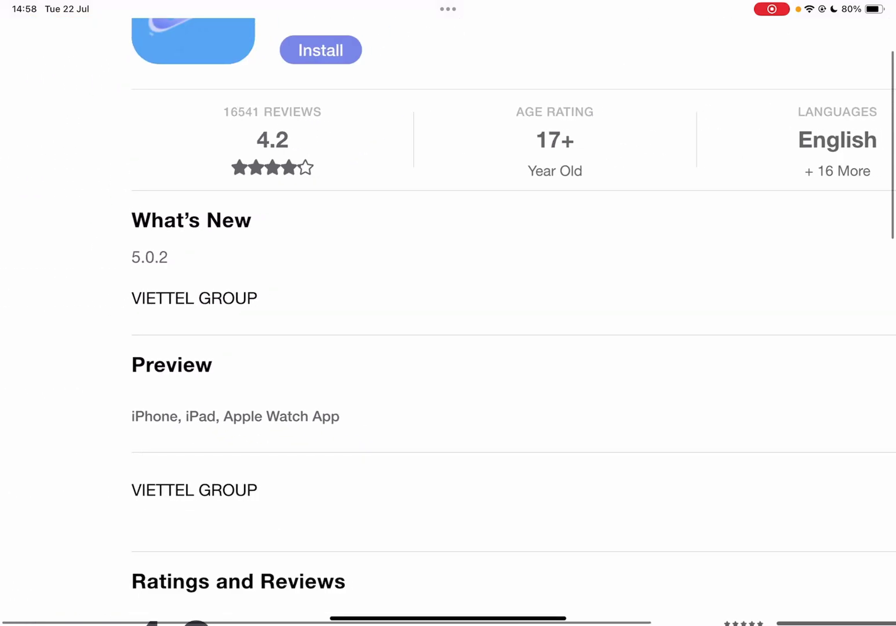
drag(448, 619, 447, 349)
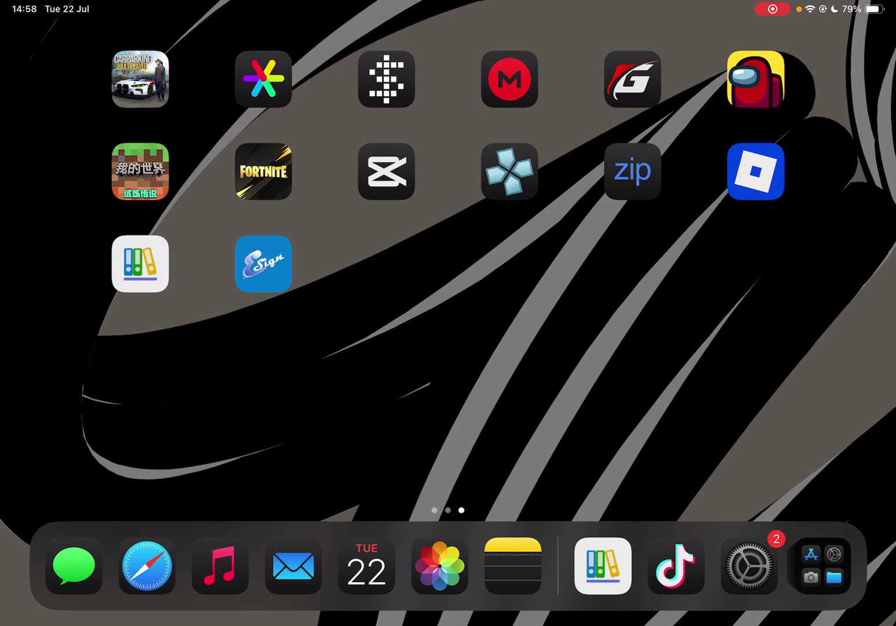
- Launch ESign, cancel the untrusted enterprise developer alert, and swipe to another app page
click(263, 263)
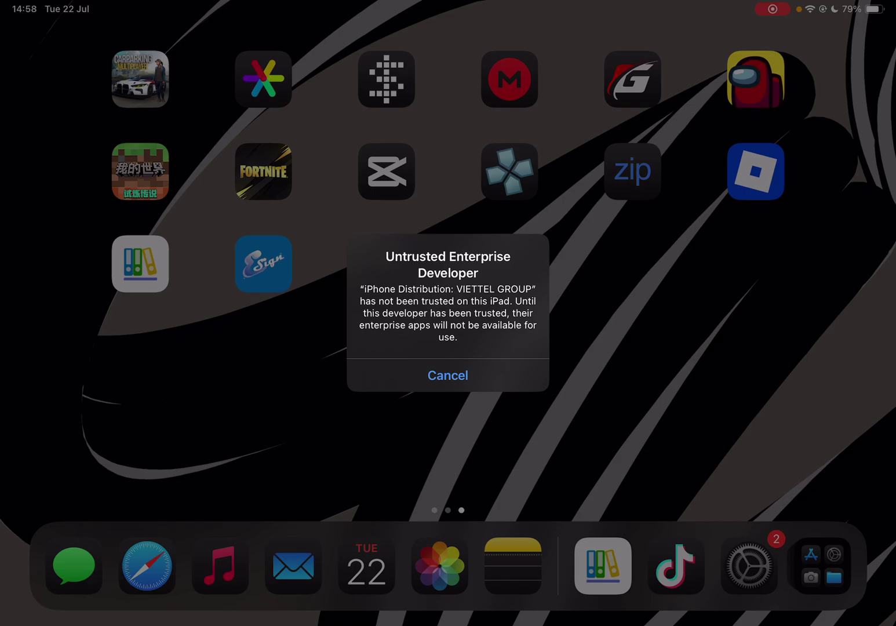
click(447, 376)
mouse_move(280, 315)
mouse_down()
mouse_move(631, 314)
mouse_move(280, 316)
mouse_up()
- Open the VIETTEL GROUP enterprise developer details in Settings' device management
click(748, 565)
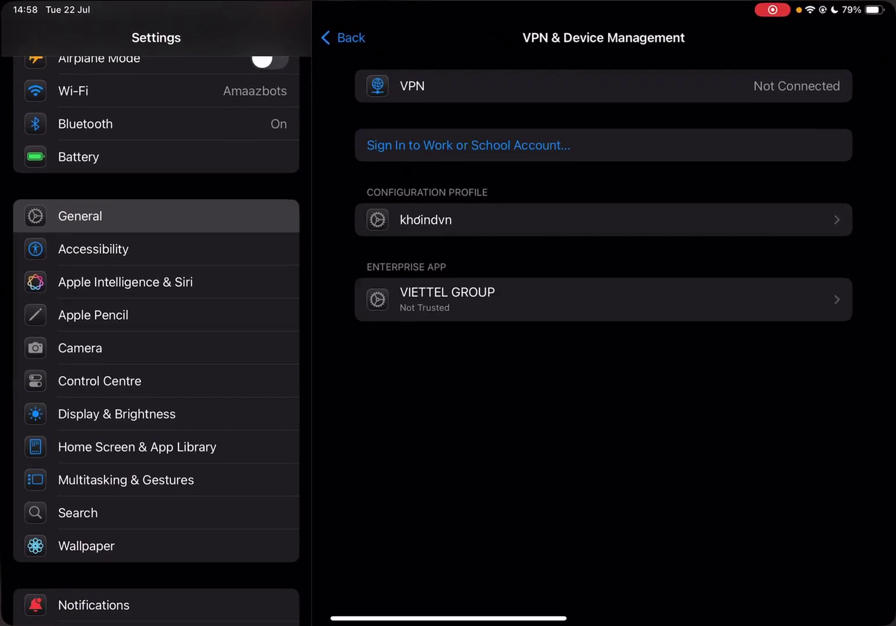
click(602, 299)
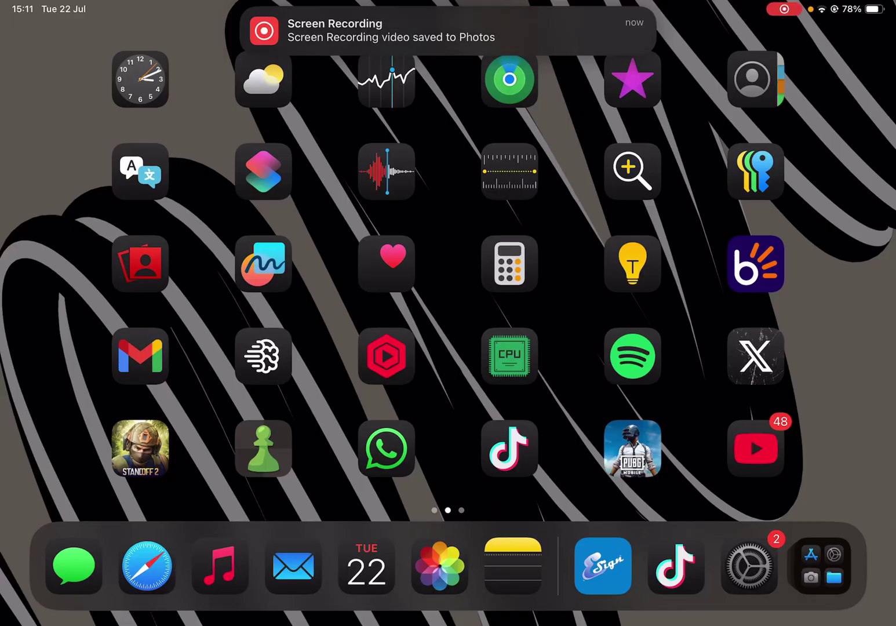
scroll(448, 280, right, 5)
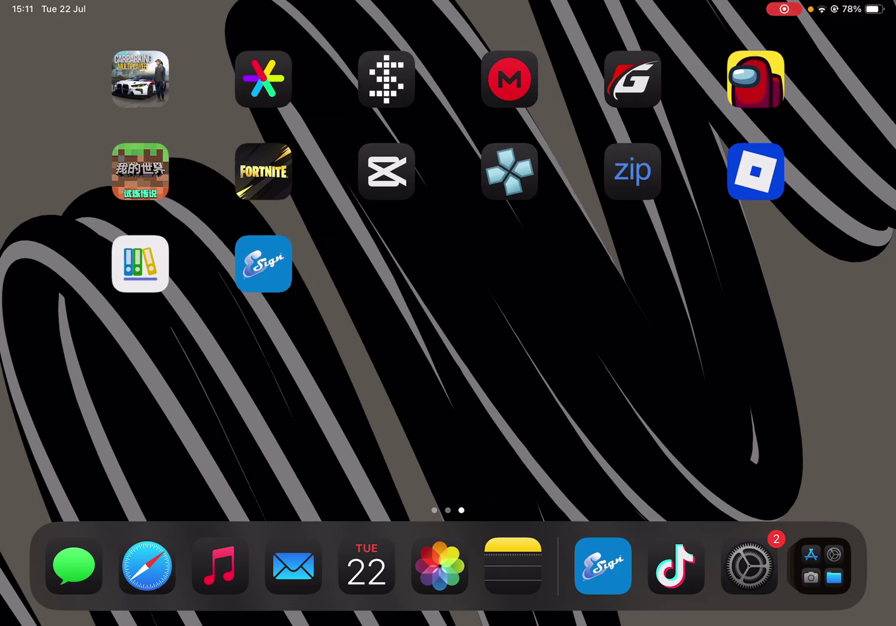
scroll(448, 280, left, 5)
scroll(448, 280, left, 5)
scroll(449, 280, right, 3)
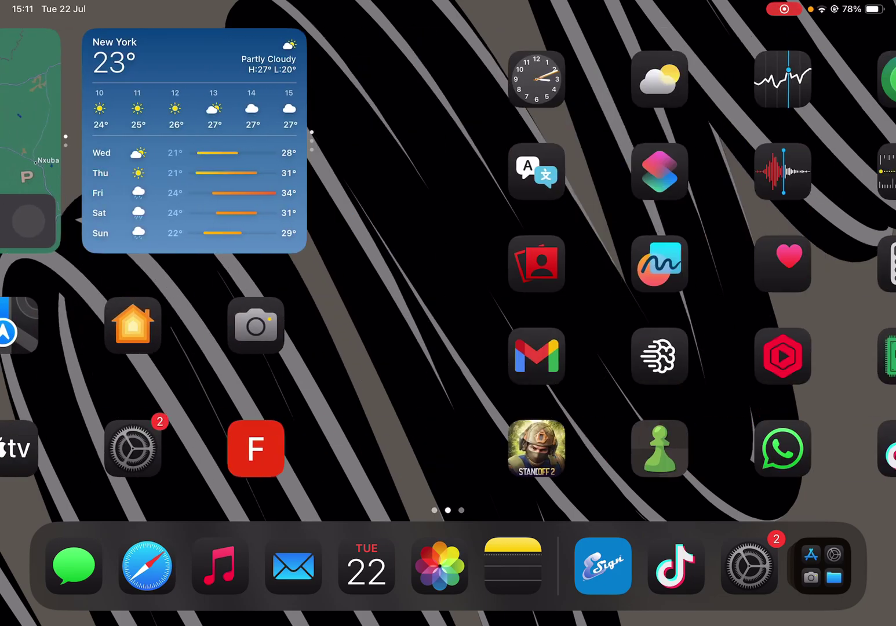
scroll(448, 279, right, 3)
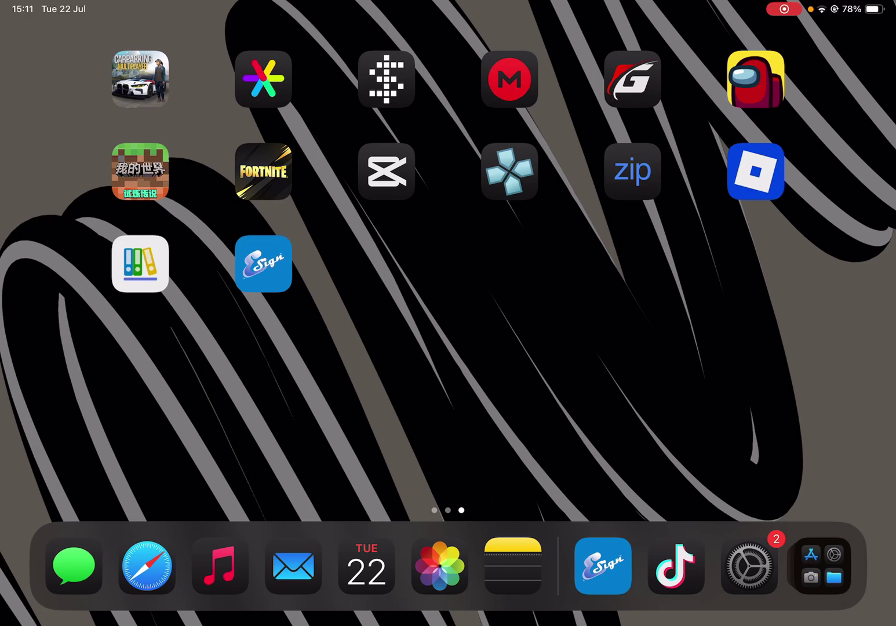
- Launch ESign, view its Settings and Apps tabs, and return to the File list
click(263, 265)
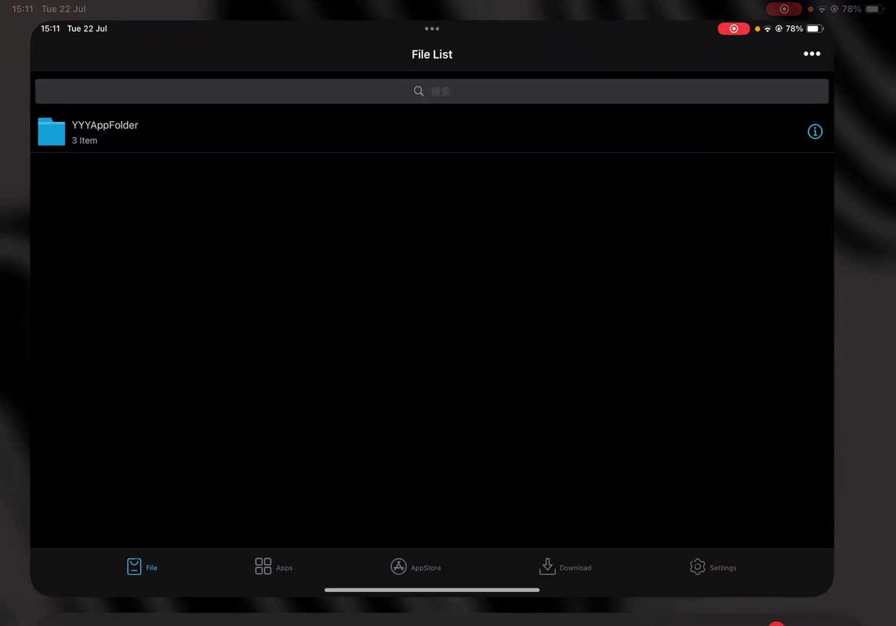
click(761, 594)
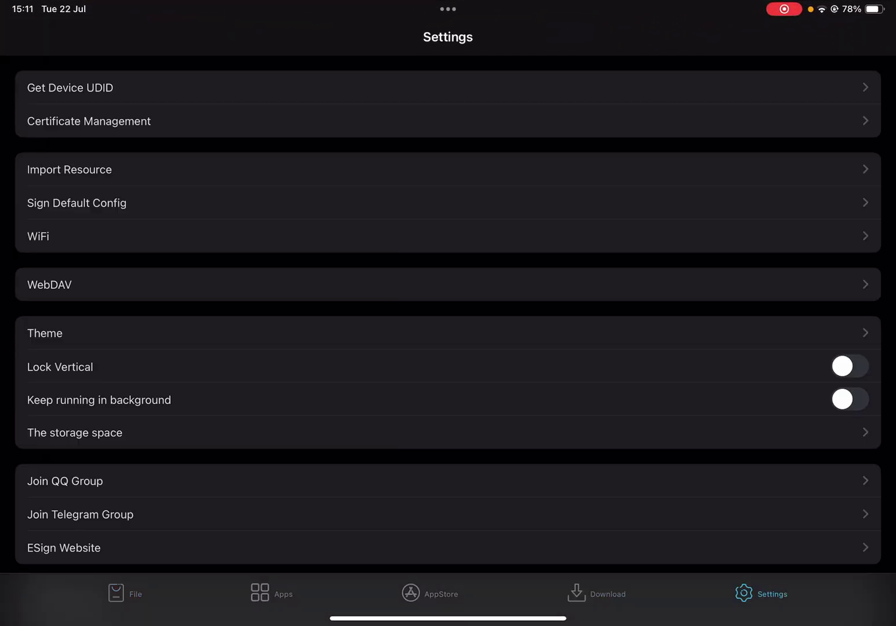
click(271, 594)
click(125, 593)
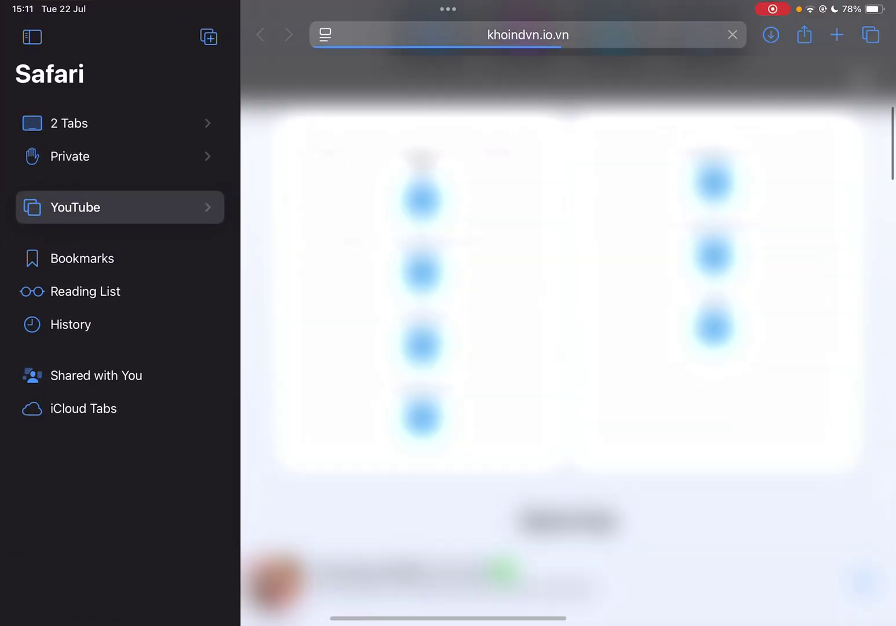
scroll(714, 256, up, 3)
- Download Certs-Khoindvn.zip from the Download Certificate link and check the Downloads list
click(633, 355)
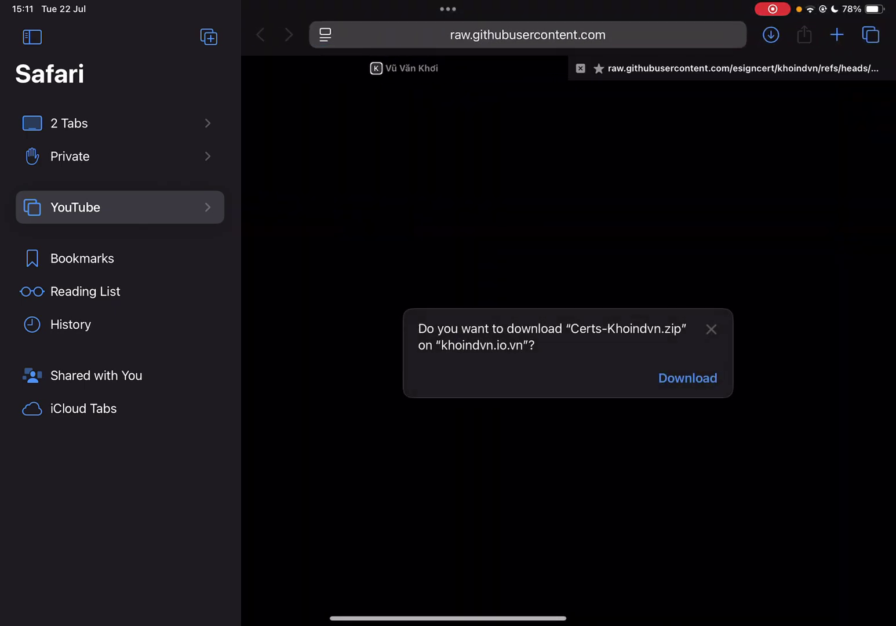
click(687, 378)
click(771, 35)
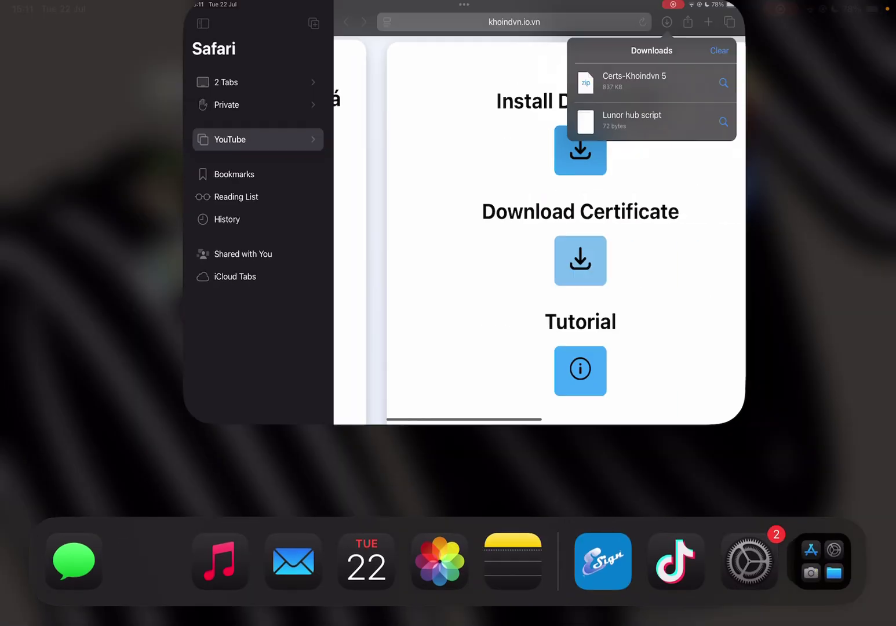
- Open ESign and import Certs-Khoindvn 5.zip from the Downloads folder
drag(448, 618, 447, 349)
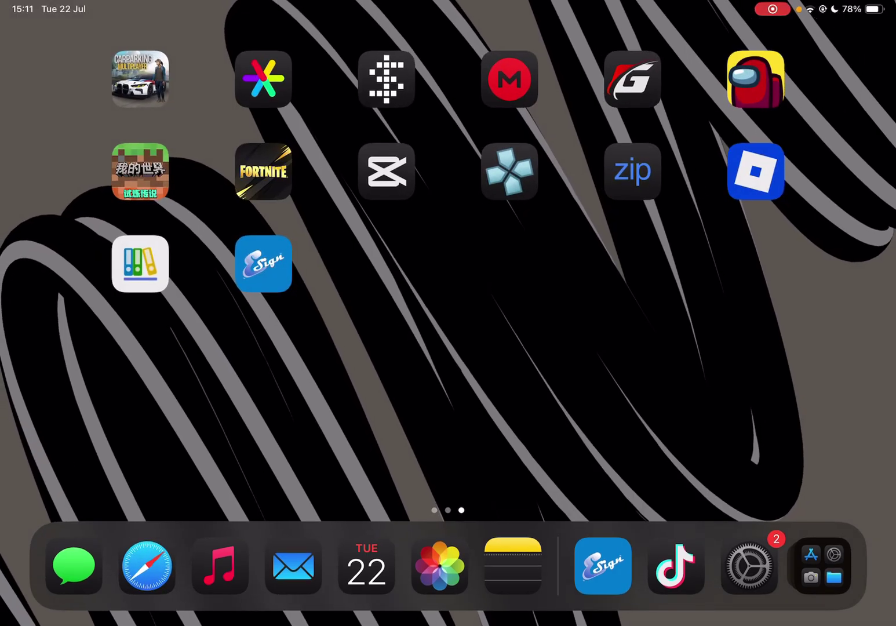
click(263, 264)
click(871, 37)
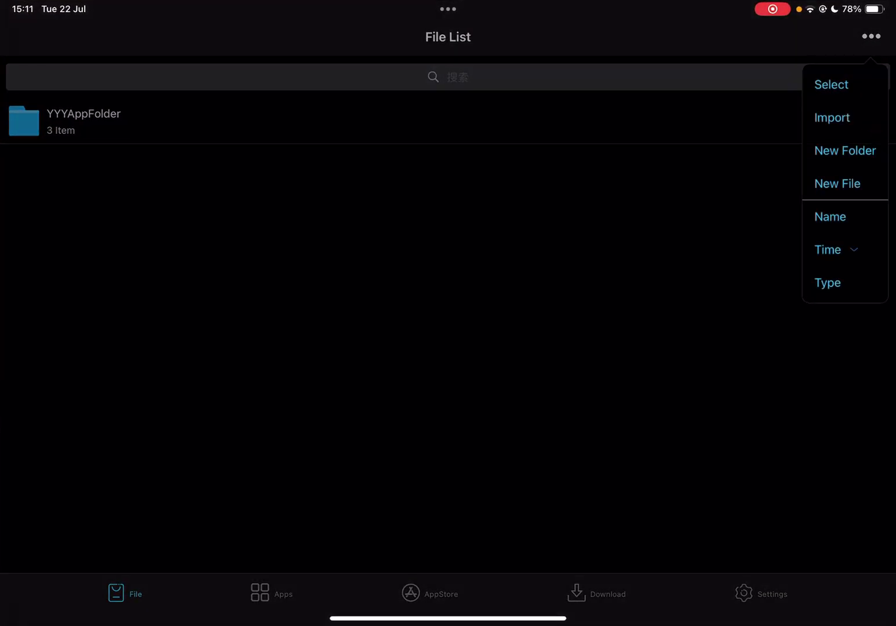
click(830, 118)
click(219, 311)
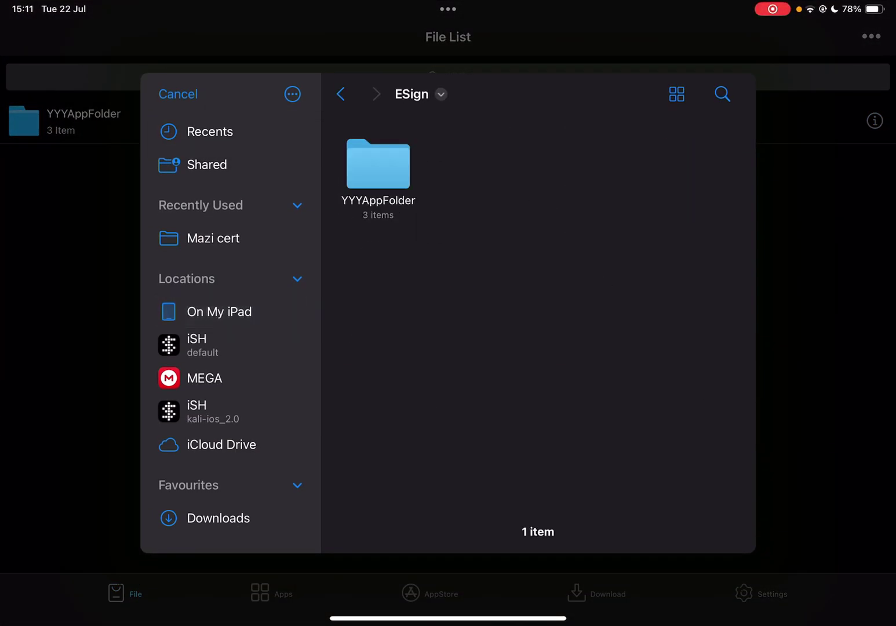
click(218, 517)
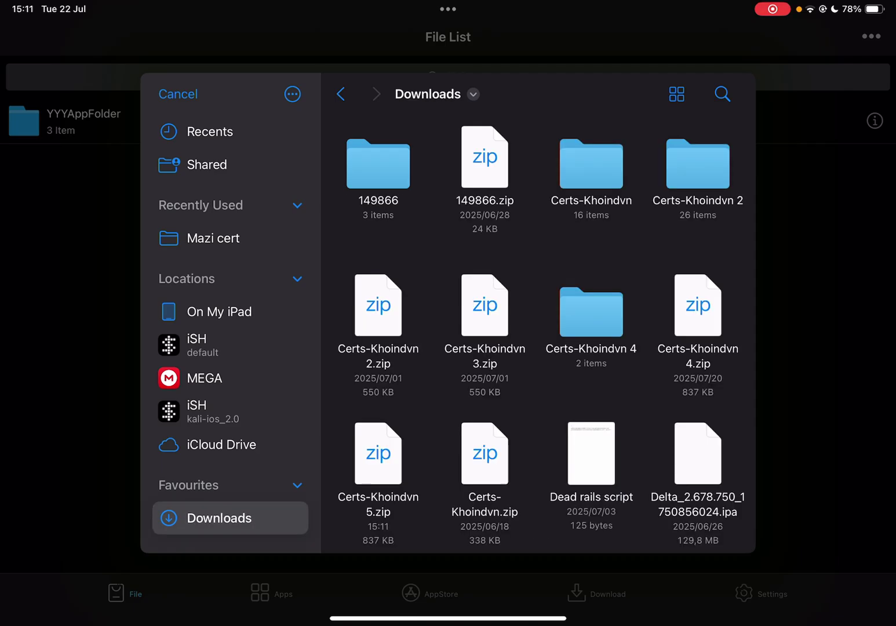
scroll(538, 329, down, 2)
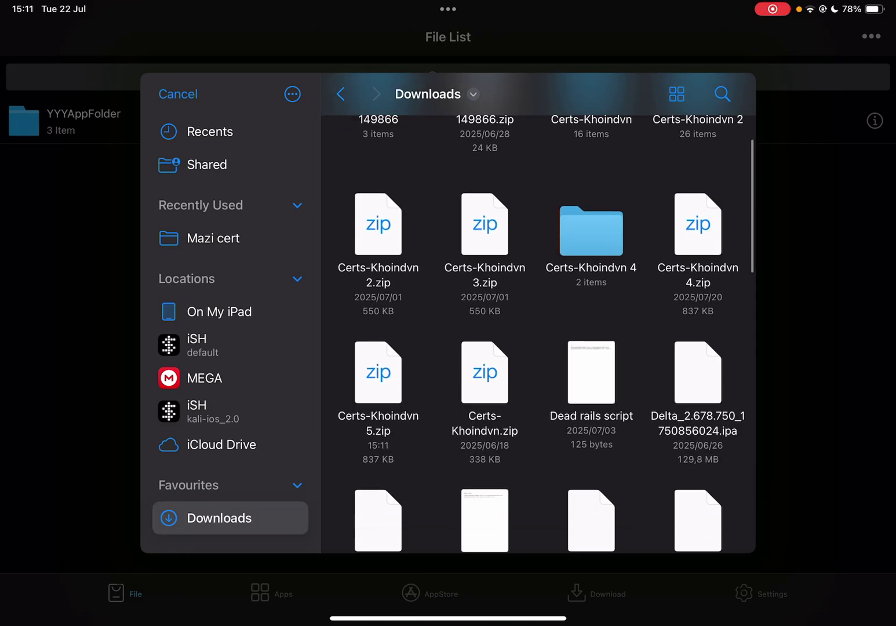
click(378, 369)
- Unzip Certs-Khoindvn 5.zip and open the extracted Certs-Khoindvn 5 folder
click(101, 167)
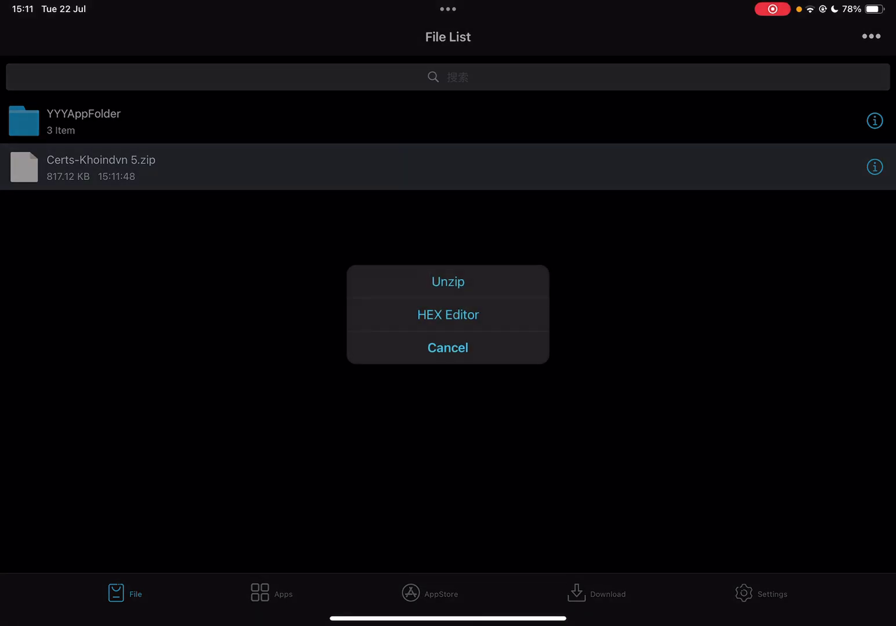
click(448, 280)
click(92, 166)
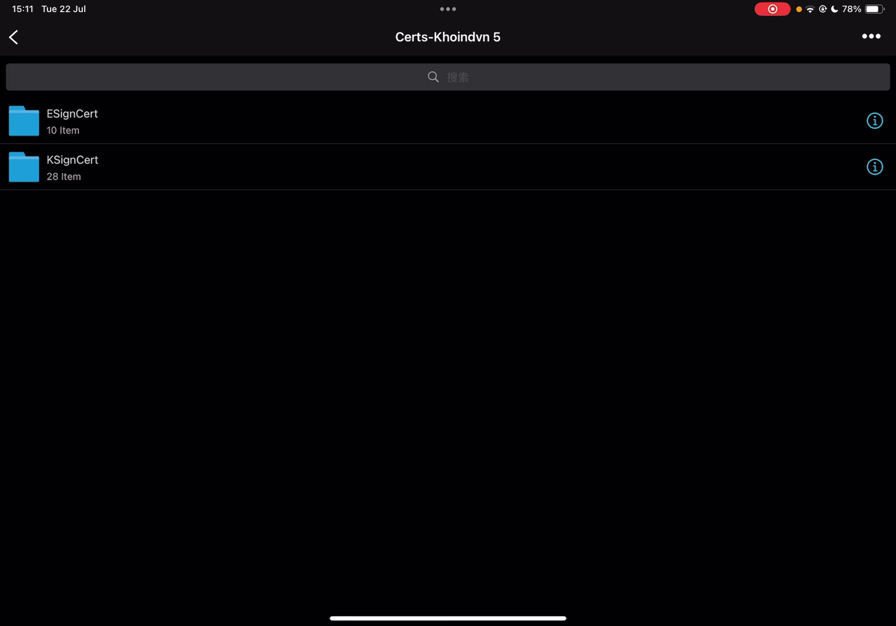
- Import the VIETTEL GROUP certificate from the ESignCert folder into certificate management
click(72, 119)
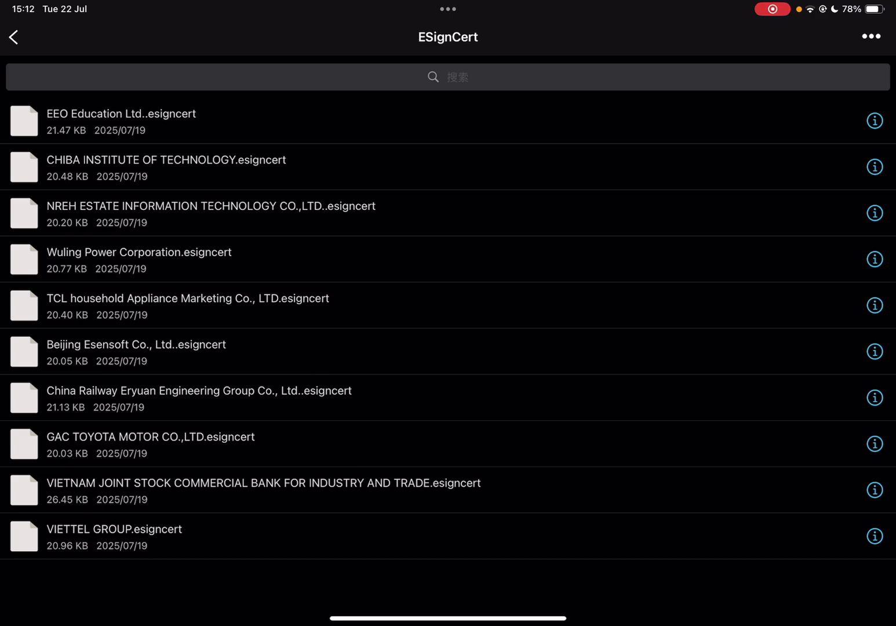
click(114, 535)
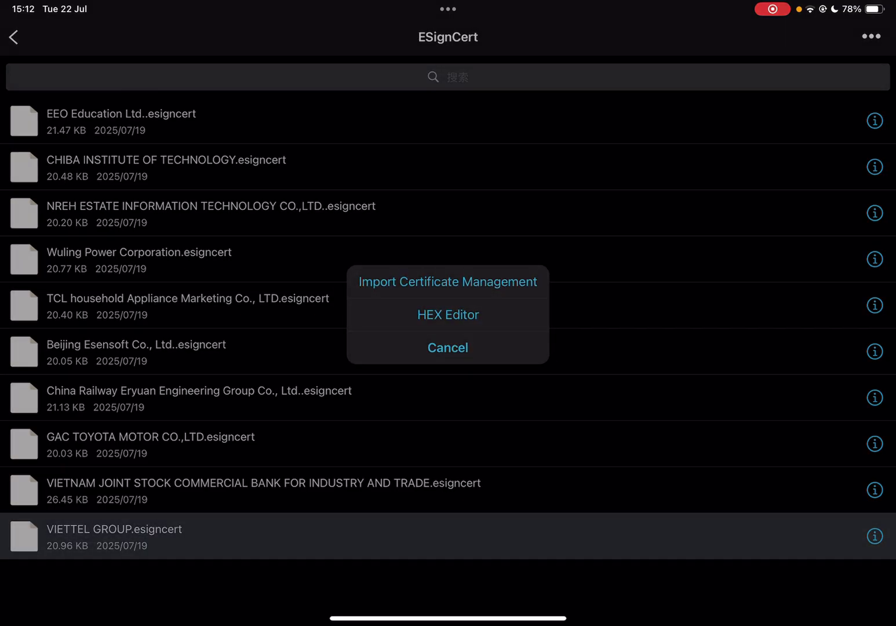
click(448, 281)
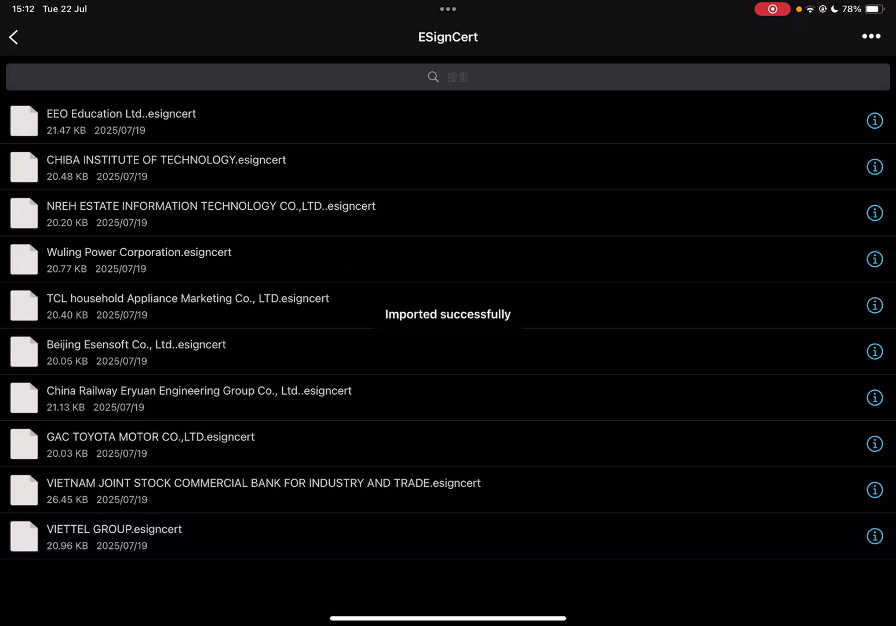
- Back out to the top-level File List, view Settings, and return to File List
click(13, 37)
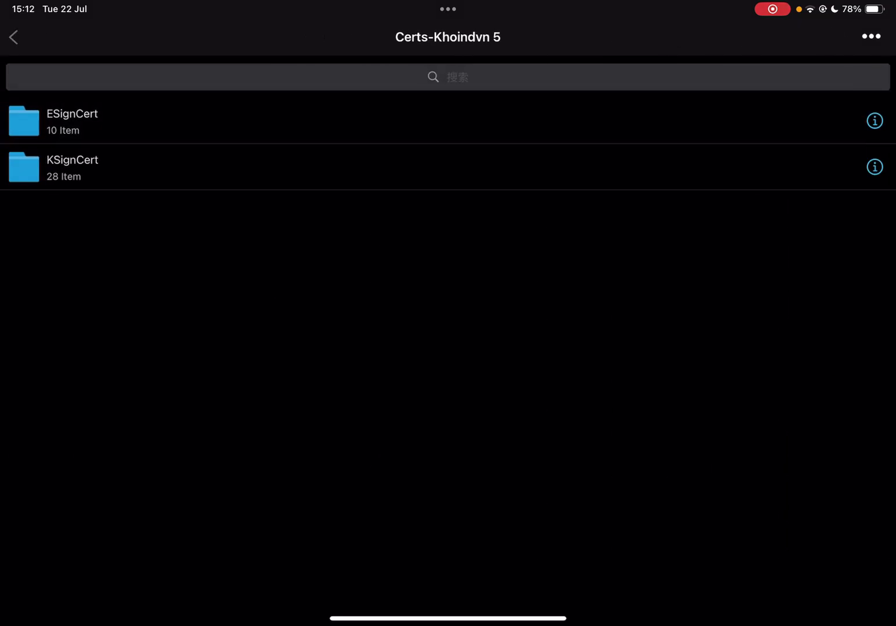
click(14, 36)
click(760, 594)
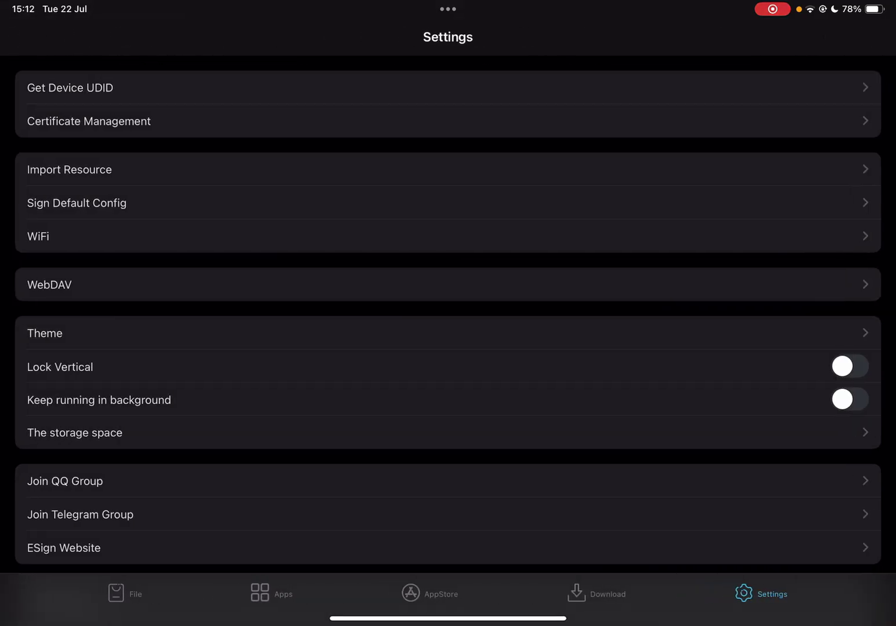
click(124, 594)
- Import Nugget 4.ipa from the iPad's Downloads folder and add it to ESign's app library
click(272, 594)
click(125, 593)
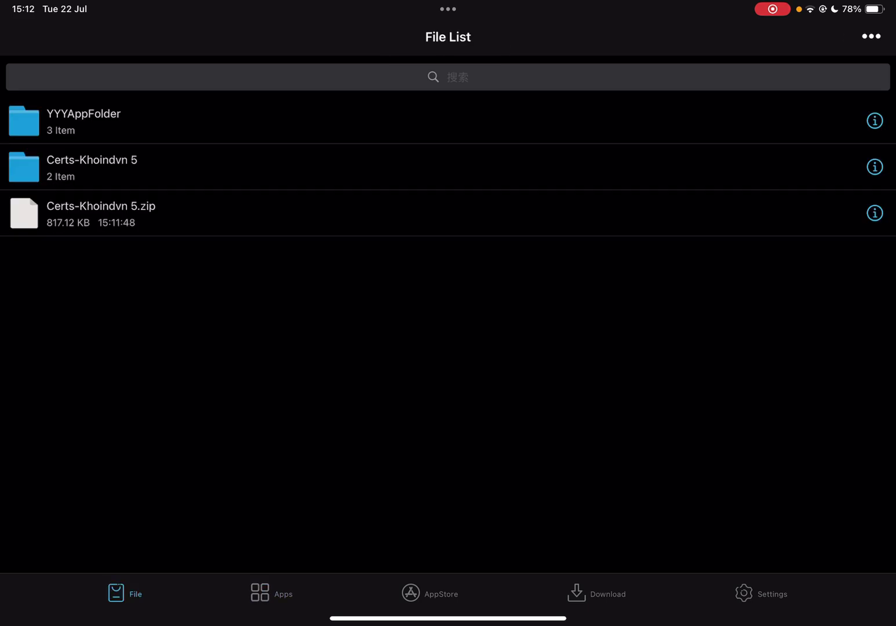
click(870, 36)
click(830, 117)
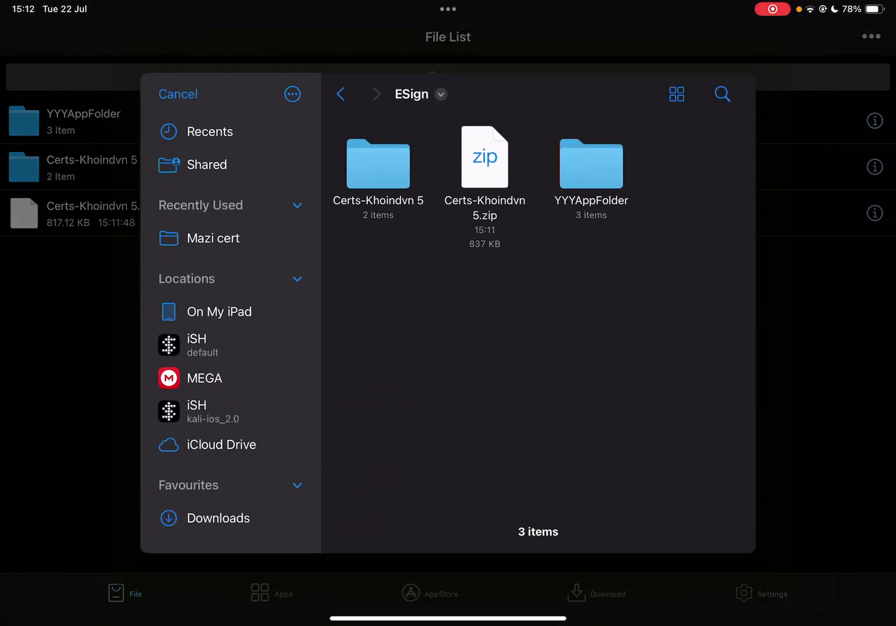
click(218, 518)
scroll(537, 315, down, 5)
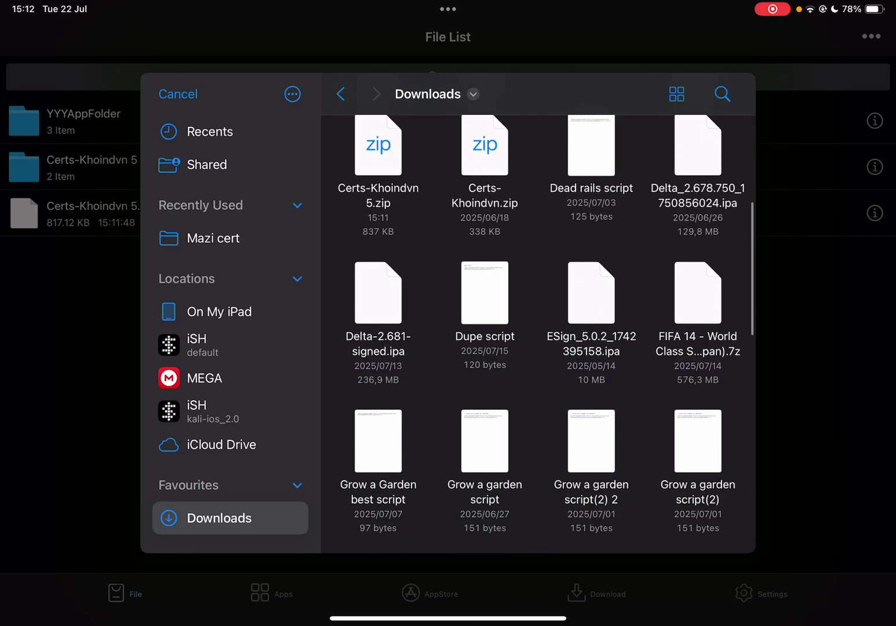
scroll(537, 329, down, 5)
scroll(537, 328, down, 2)
scroll(537, 329, up, 2)
scroll(537, 329, down, 2)
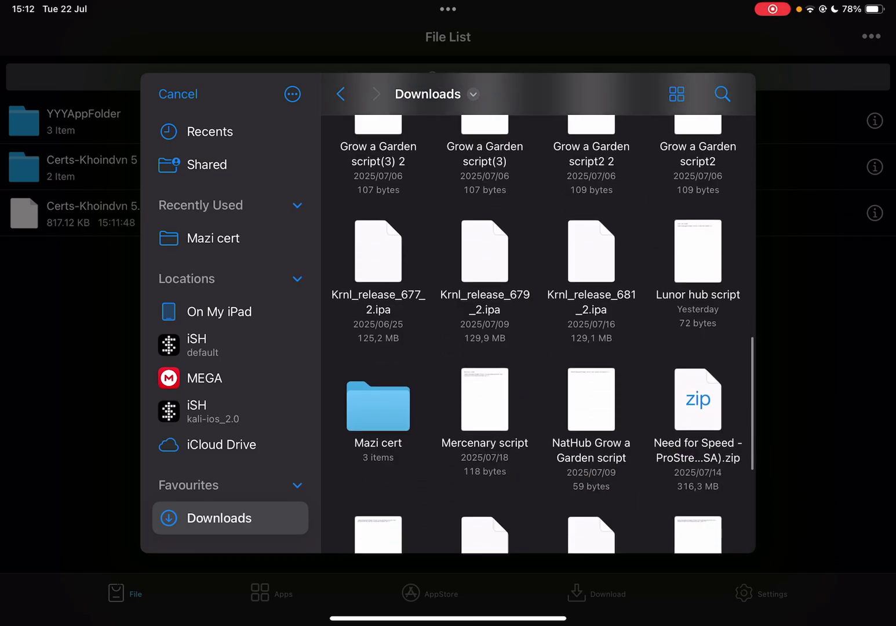
scroll(538, 329, down, 5)
scroll(537, 329, down, 3)
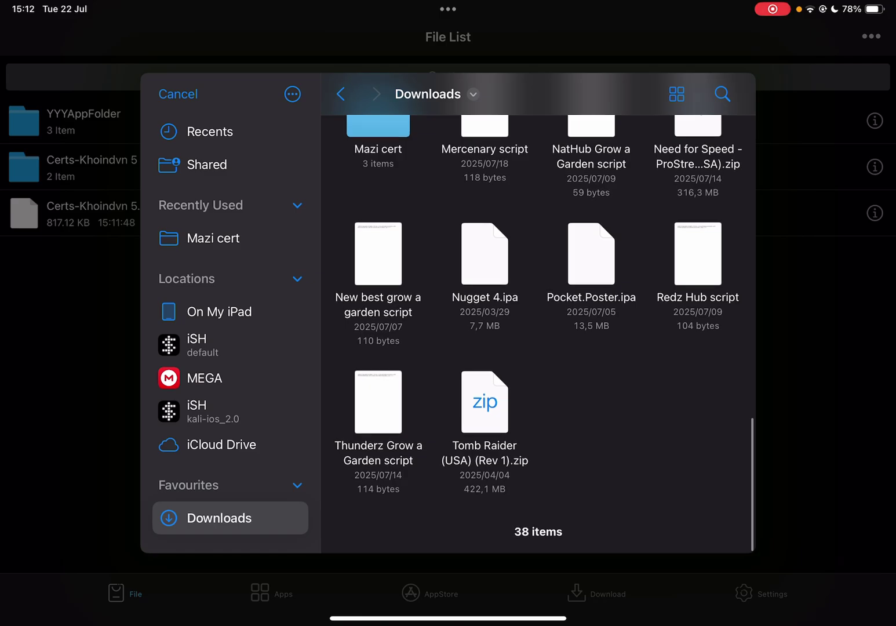
click(483, 256)
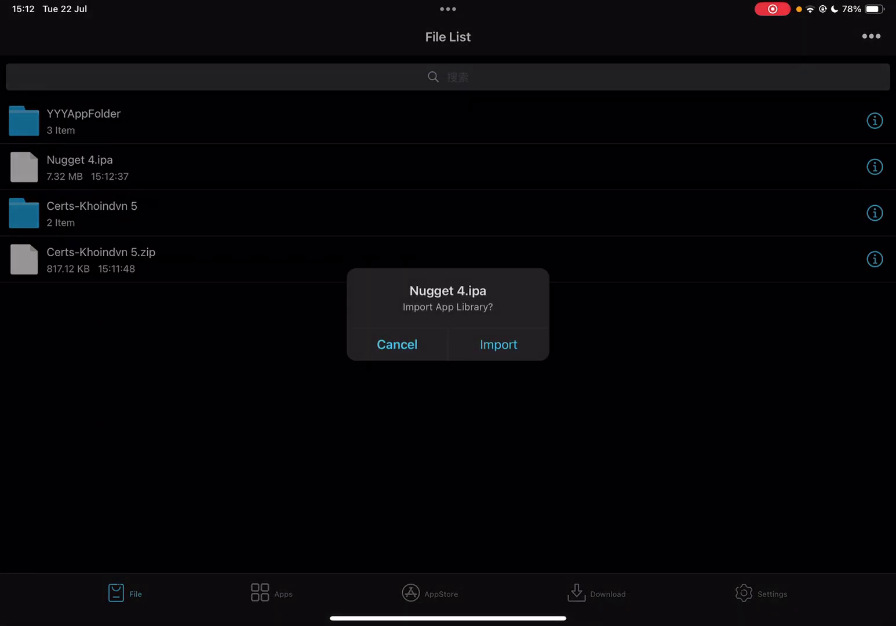
click(498, 343)
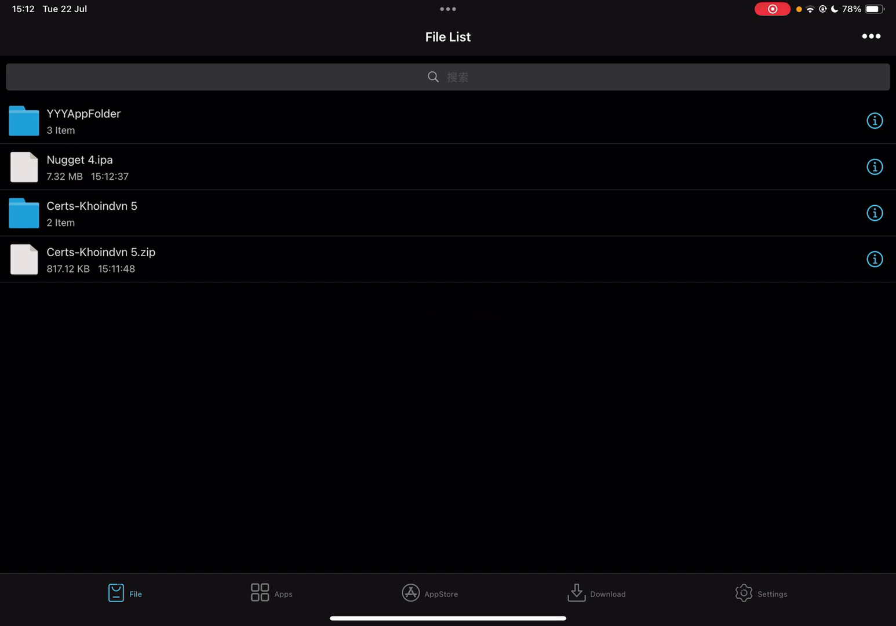
- Dismiss the Nugget 4.ipa actions menu and the overwrite prompt
click(209, 166)
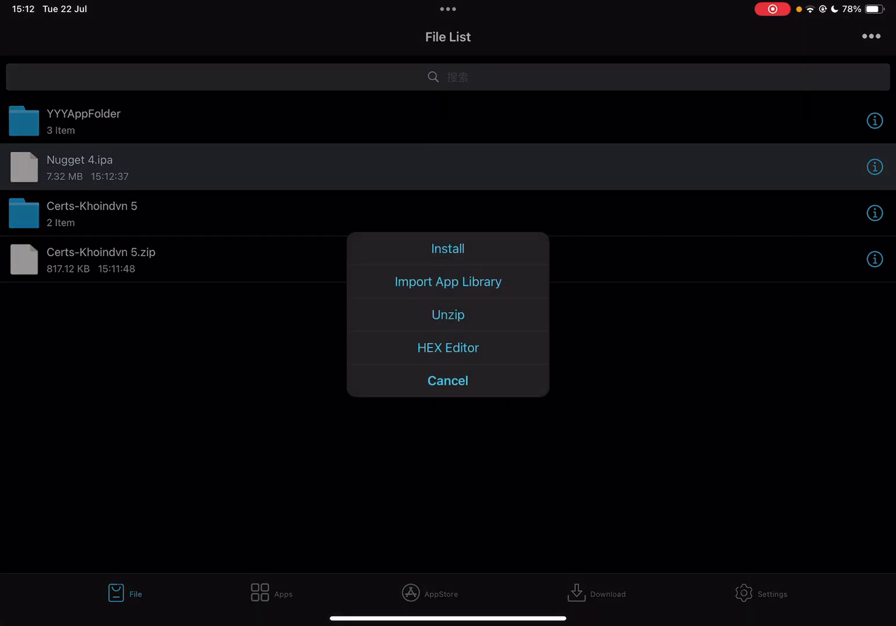
click(448, 380)
click(498, 350)
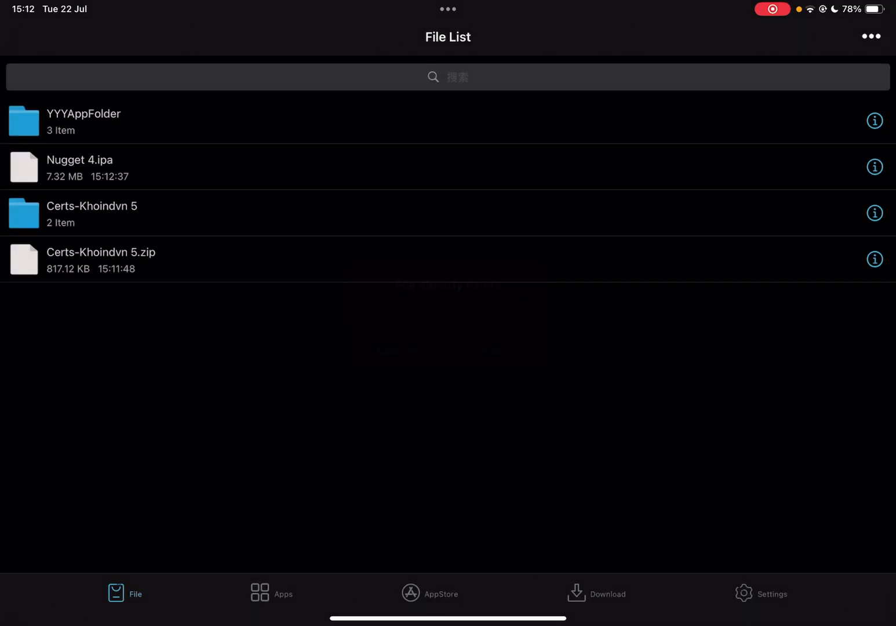
- Sign Nugget 2.0.1 from the Apps list with the VIETTEL GROUP certificate and install it
click(272, 593)
click(139, 131)
click(448, 198)
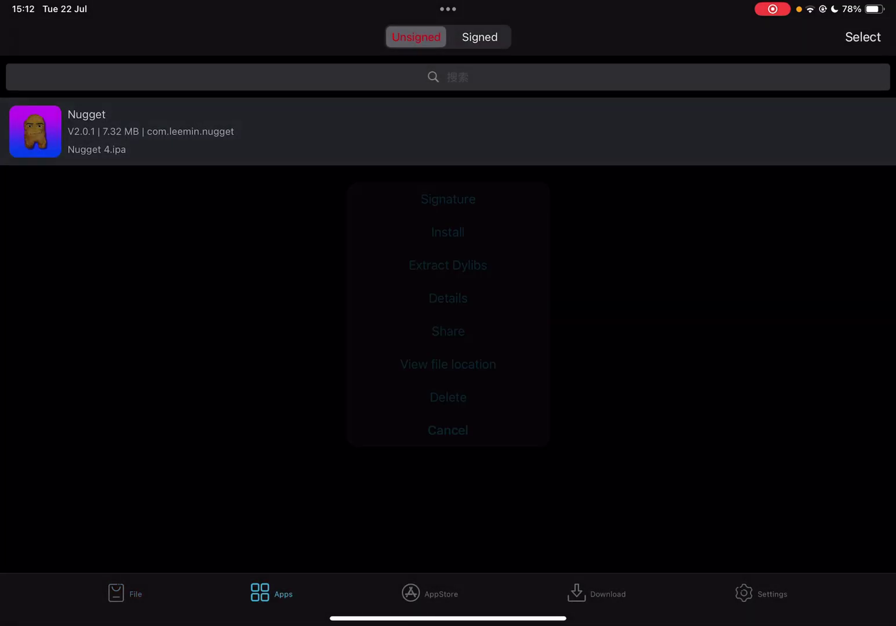
click(448, 464)
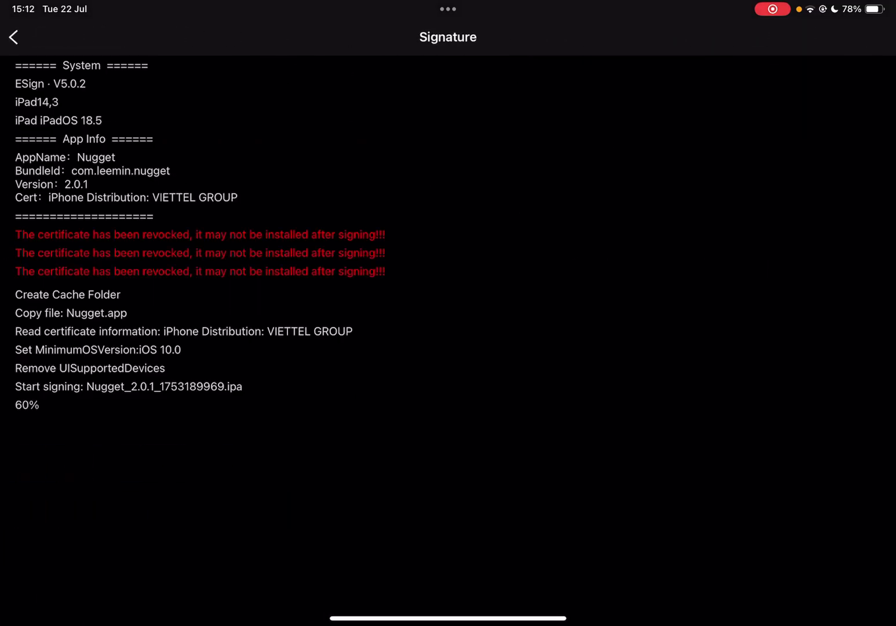
click(235, 592)
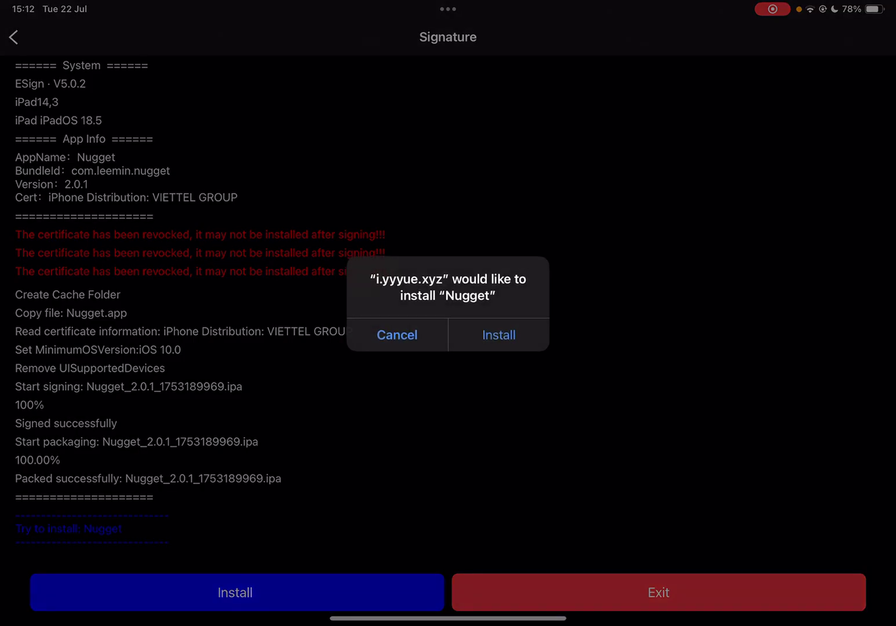
click(498, 334)
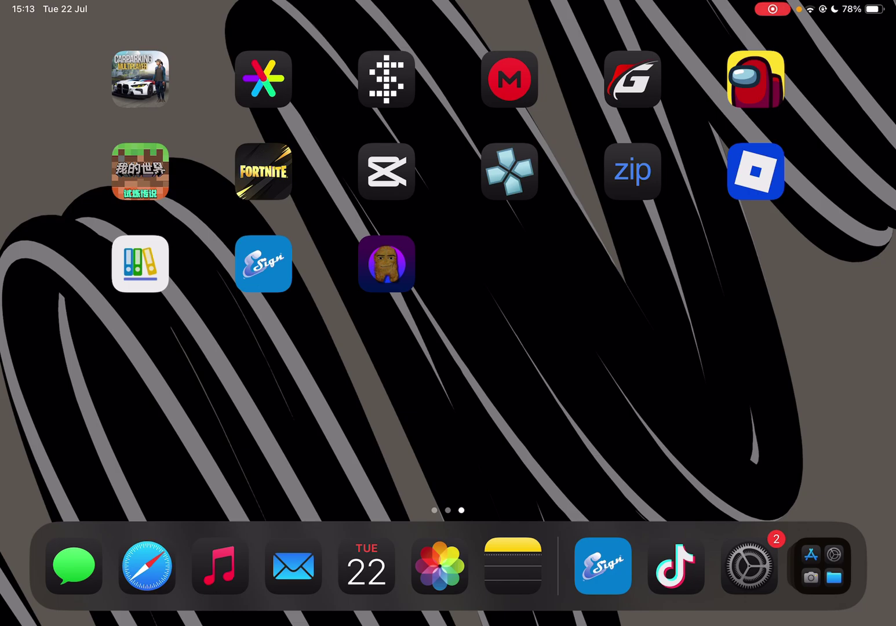
click(386, 263)
scroll(448, 350, down, 3)
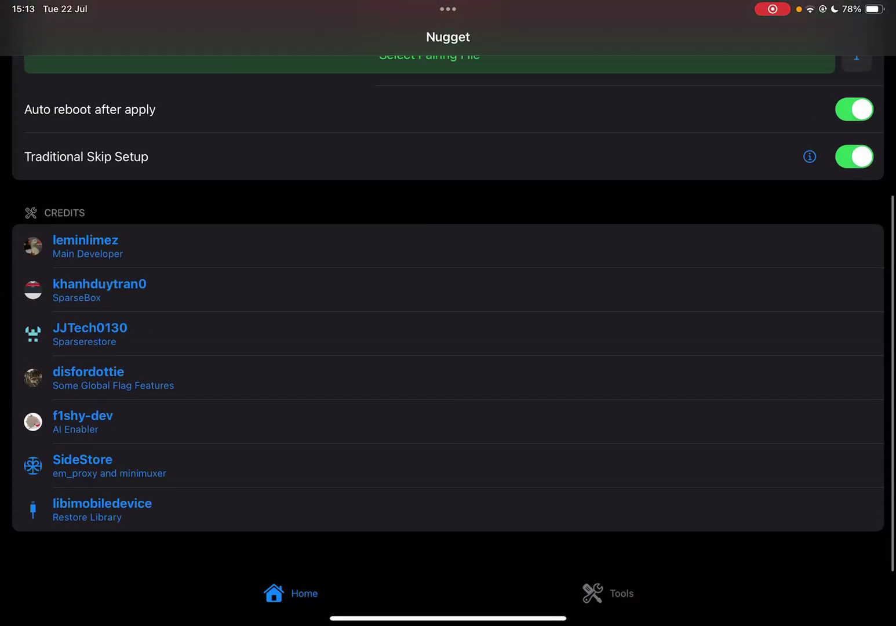
click(607, 593)
drag(449, 619, 448, 420)
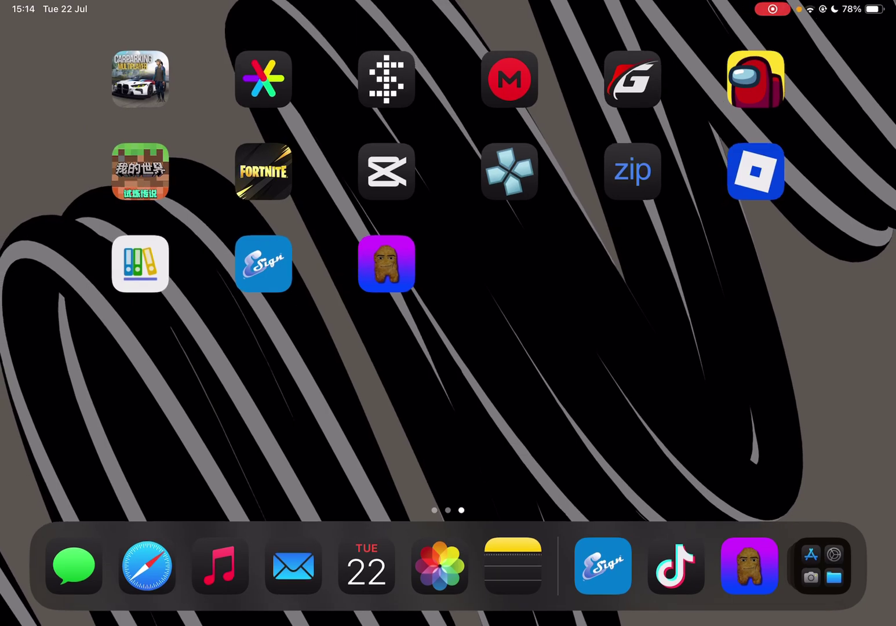
drag(209, 315, 700, 315)
mouse_move(210, 315)
mouse_down()
mouse_move(699, 315)
mouse_move(210, 315)
mouse_up()
drag(699, 314, 210, 316)
scroll(448, 280, left, 3)
scroll(448, 280, left, 5)
scroll(448, 280, right, 5)
click(386, 263)
click(291, 593)
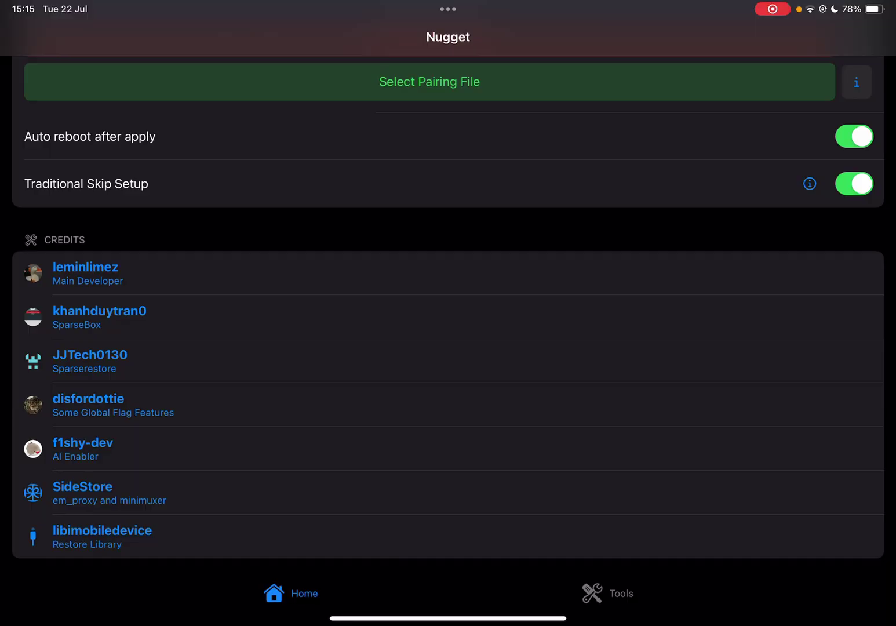
click(607, 593)
drag(448, 618, 448, 350)
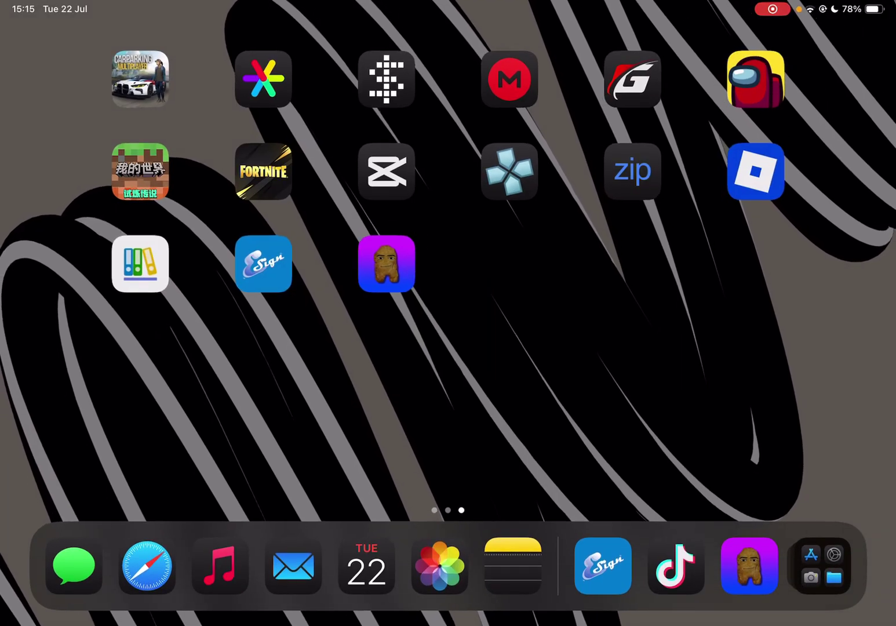